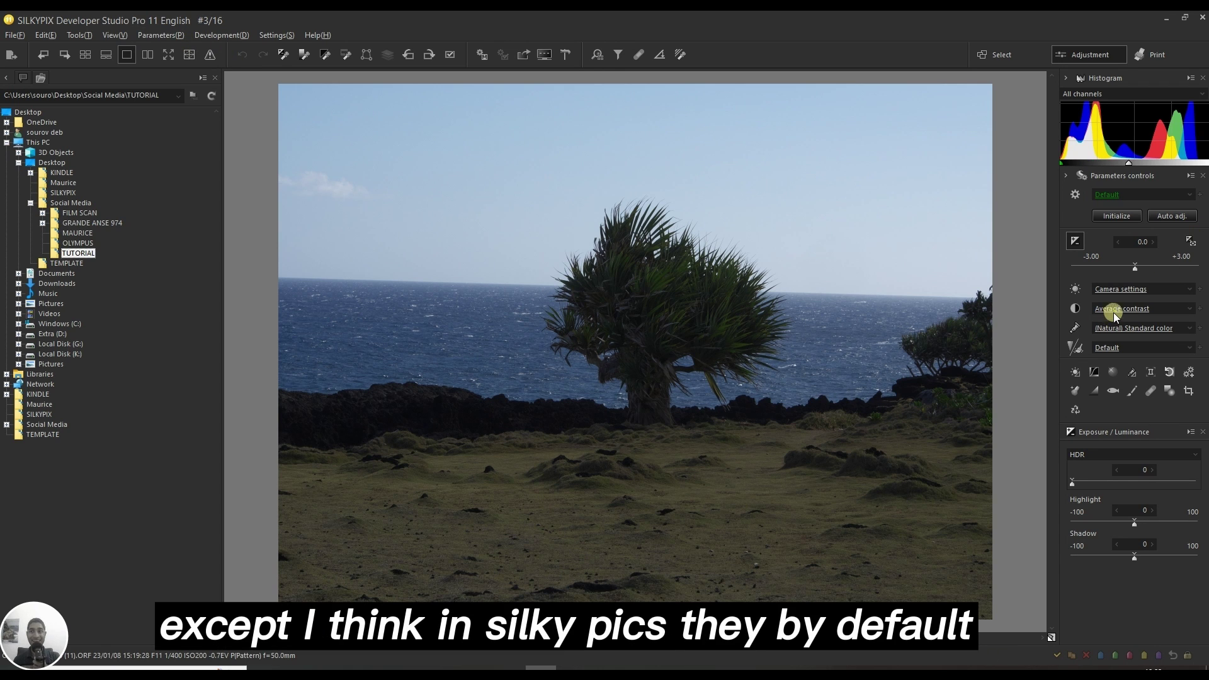
Keep Clear view as the demosaicing engine and hide the folder tree in SILKYPIX.
left_click(1188, 373)
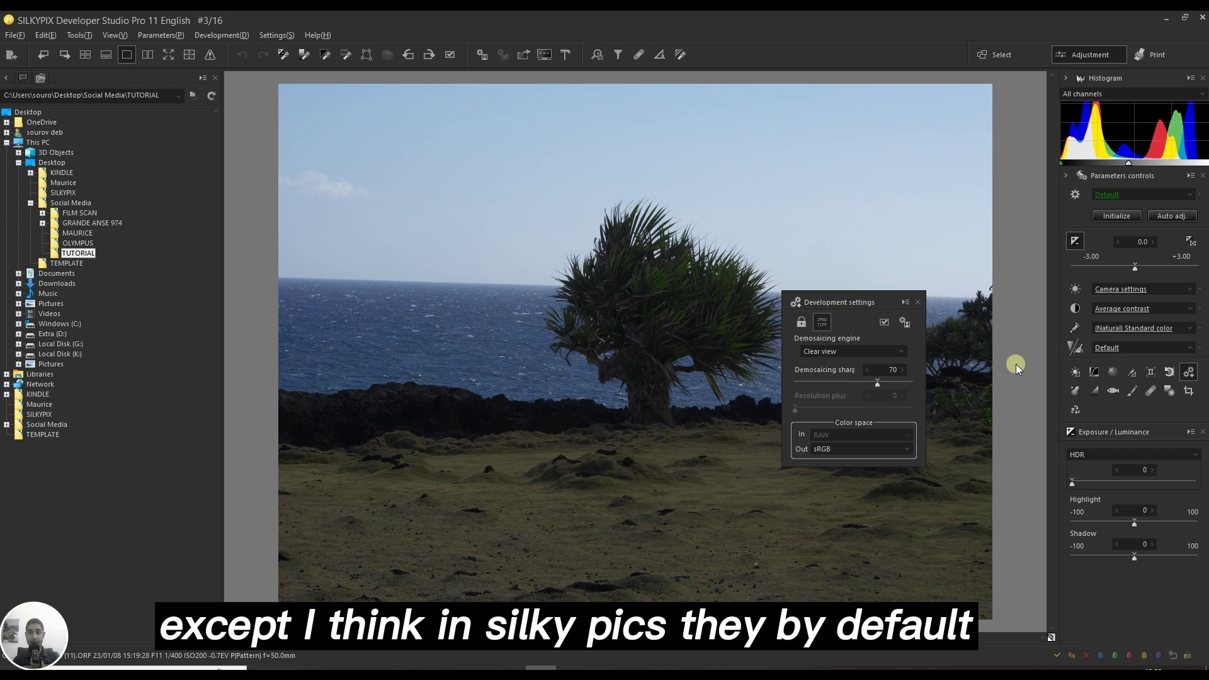
left_click(840, 353)
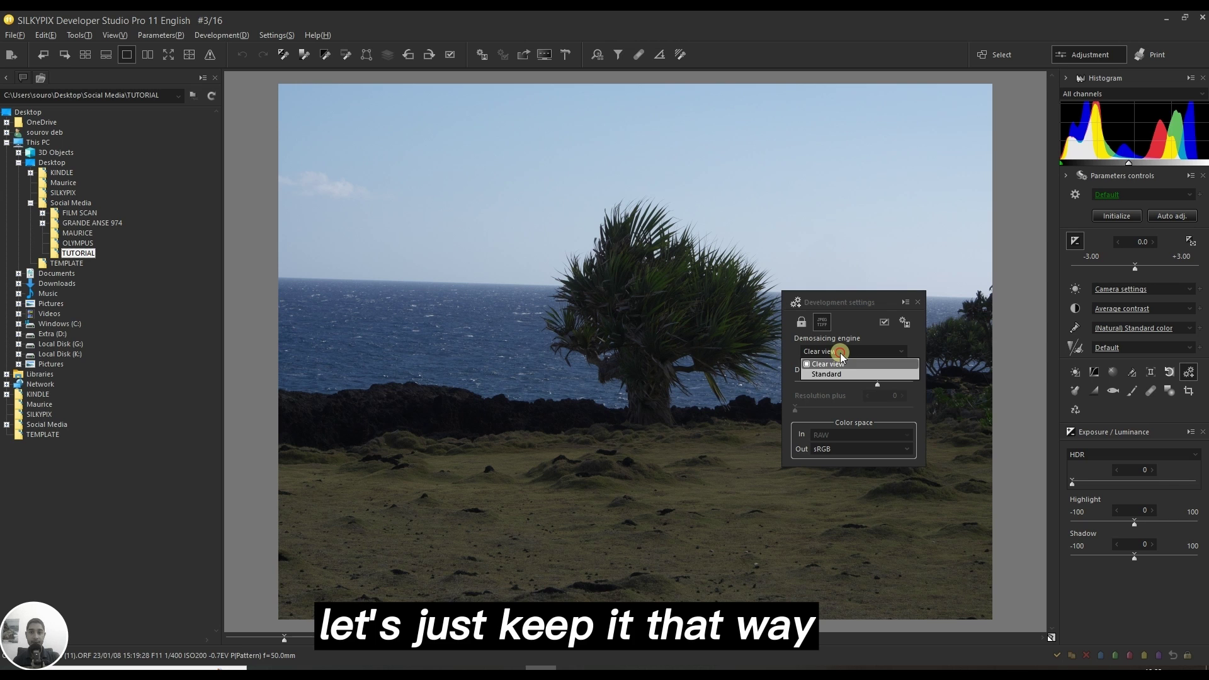
left_click(840, 363)
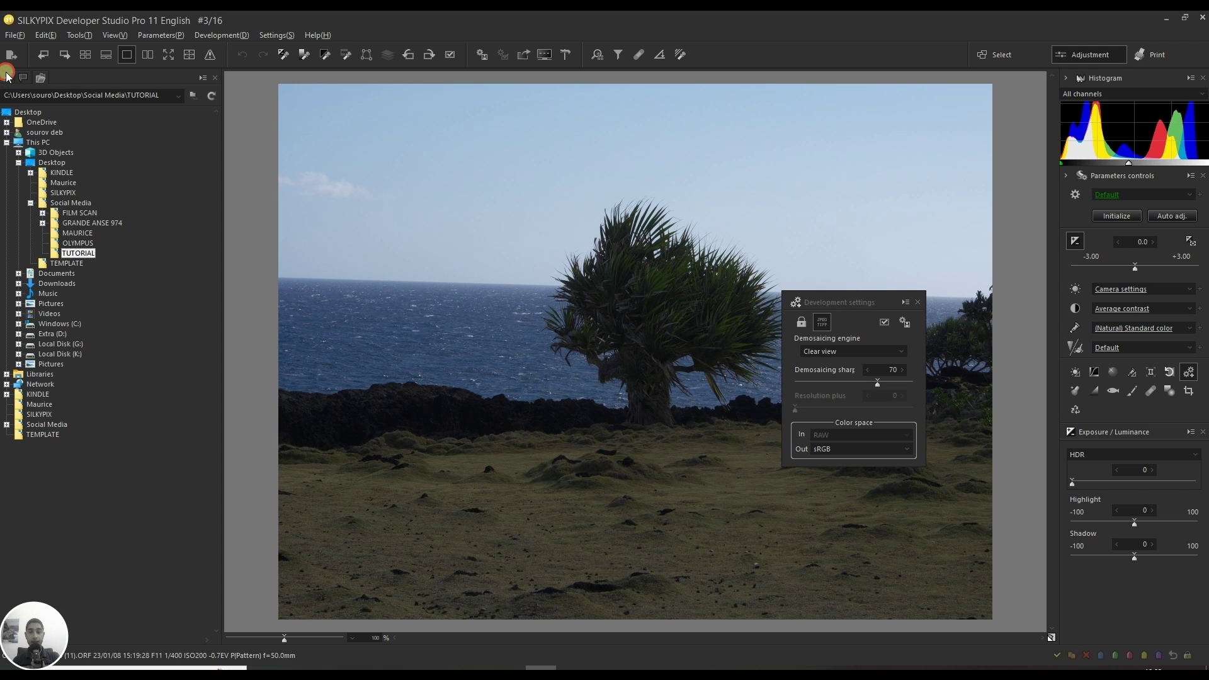
left_click(6, 79)
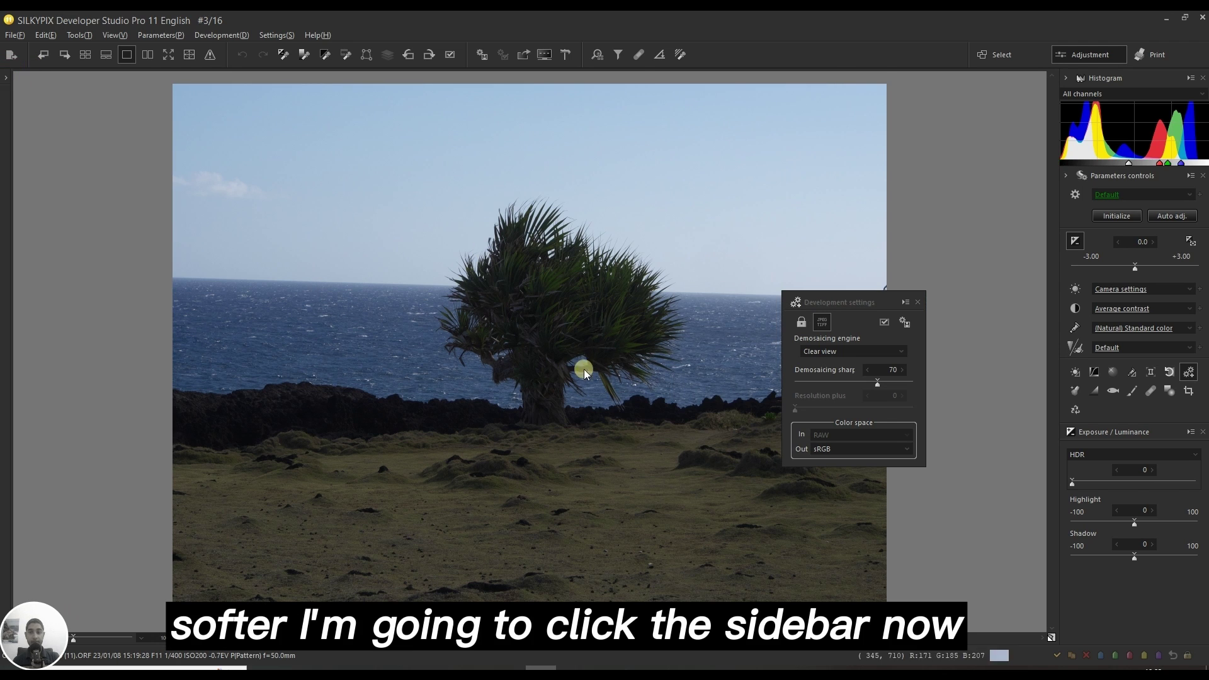
left_click(918, 303)
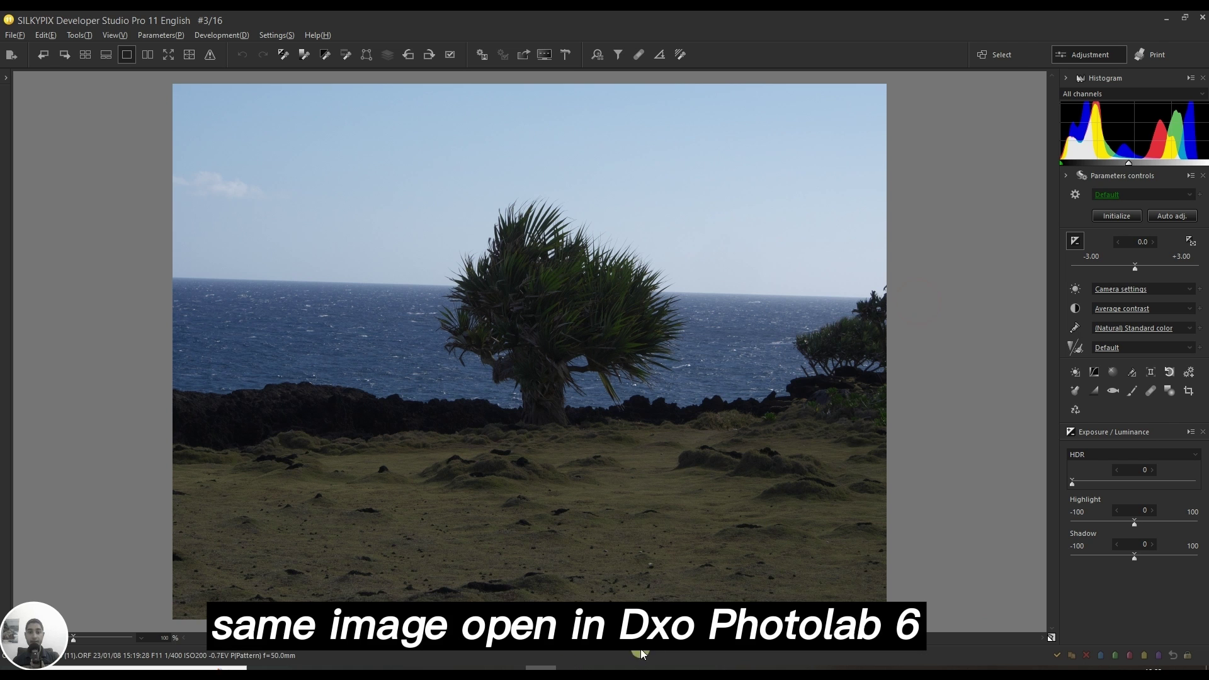
In DxO PhotoLab, switch off DxO Smart Lighting, Contrast and Color Rendering.
left_click(850, 668)
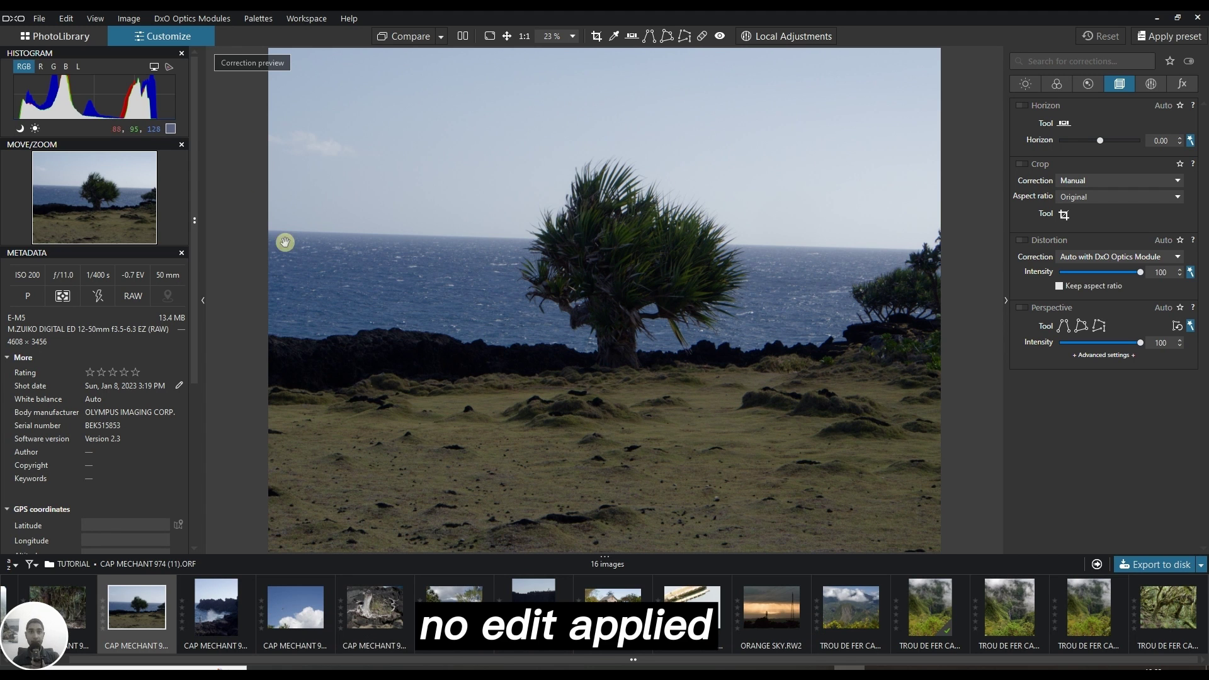
left_click(1028, 86)
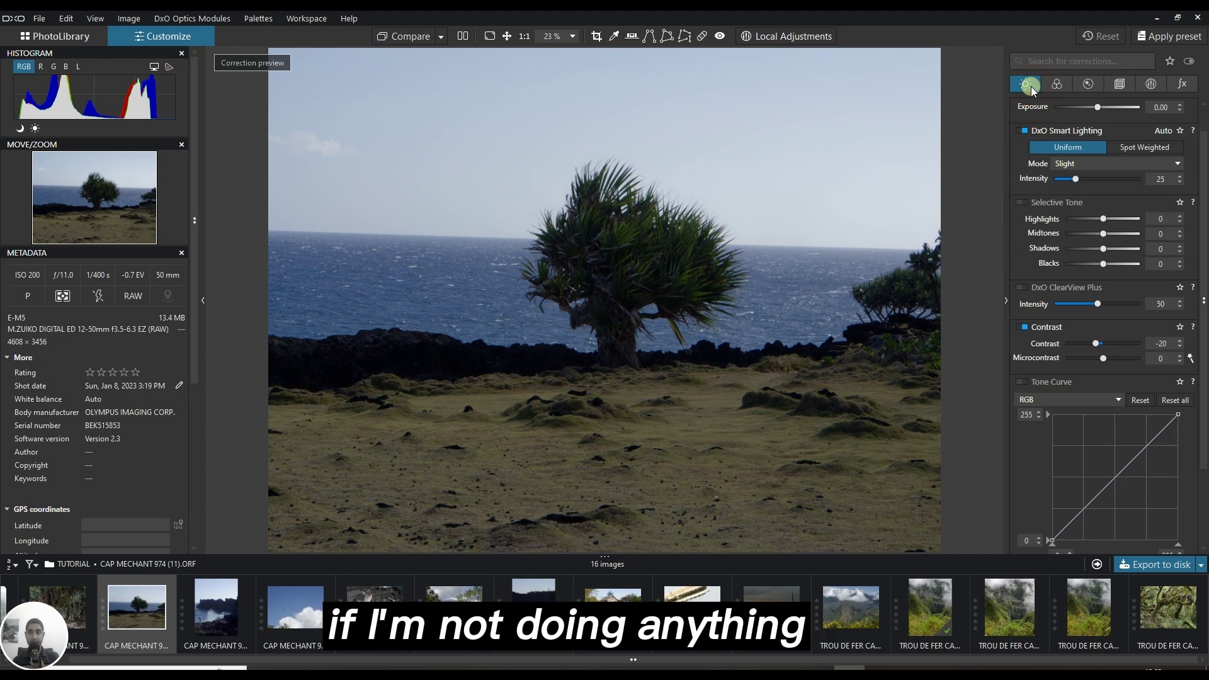
left_click(1024, 133)
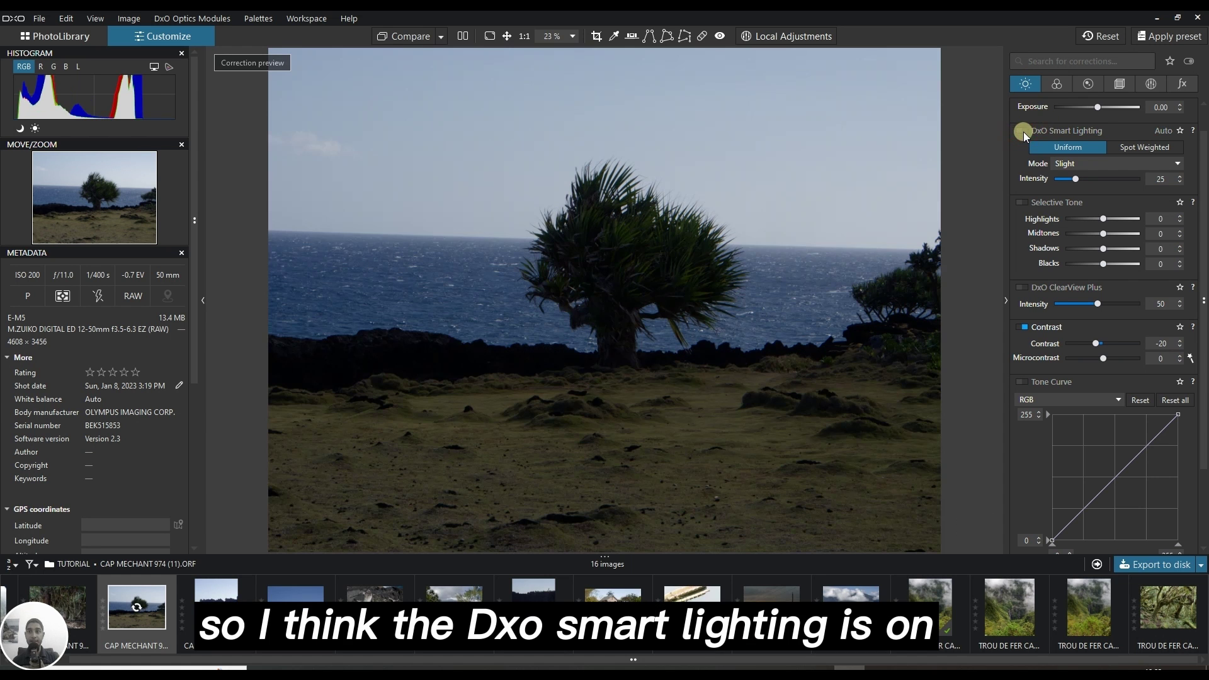
left_click(1024, 328)
left_click(1057, 84)
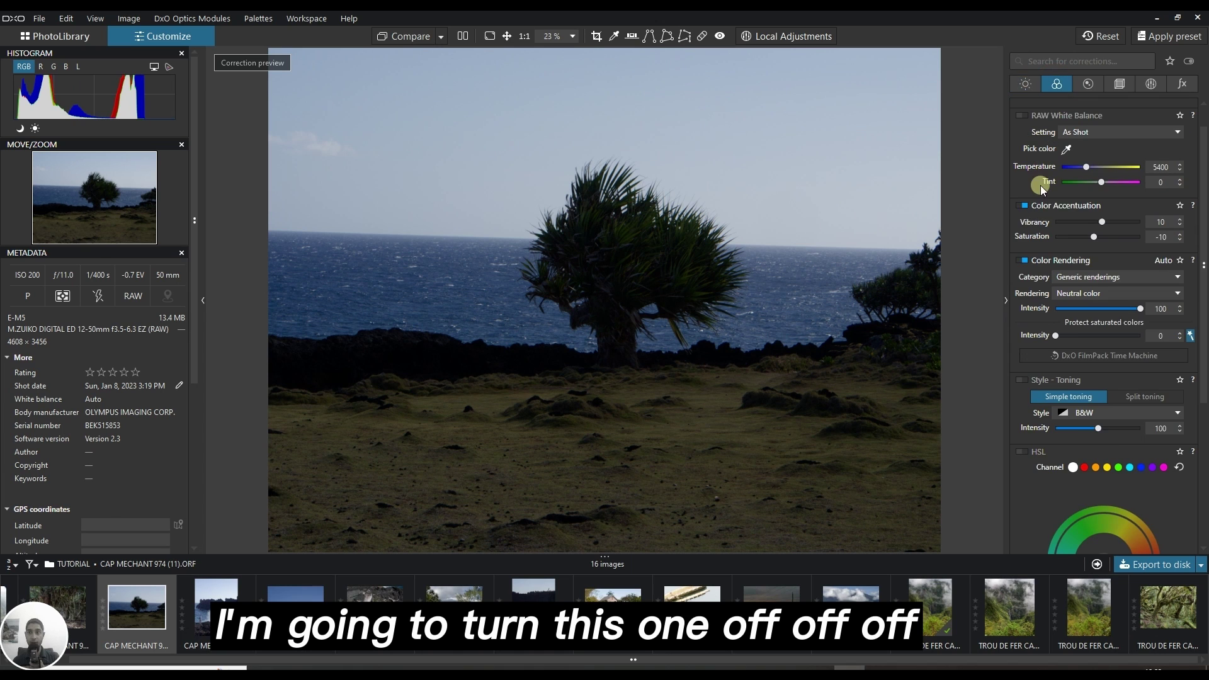
left_click(1026, 259)
Look through the Detail, Geometry and Local adjustments palettes, then return to Light.
left_click(1091, 85)
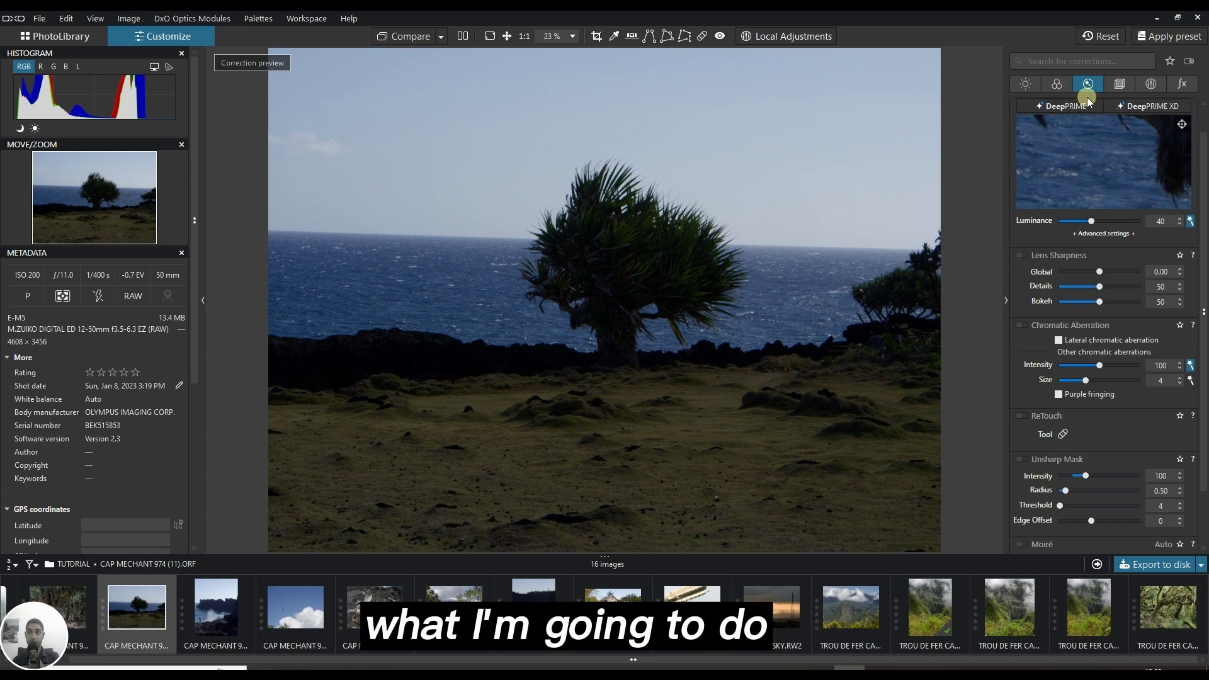
left_click(1117, 85)
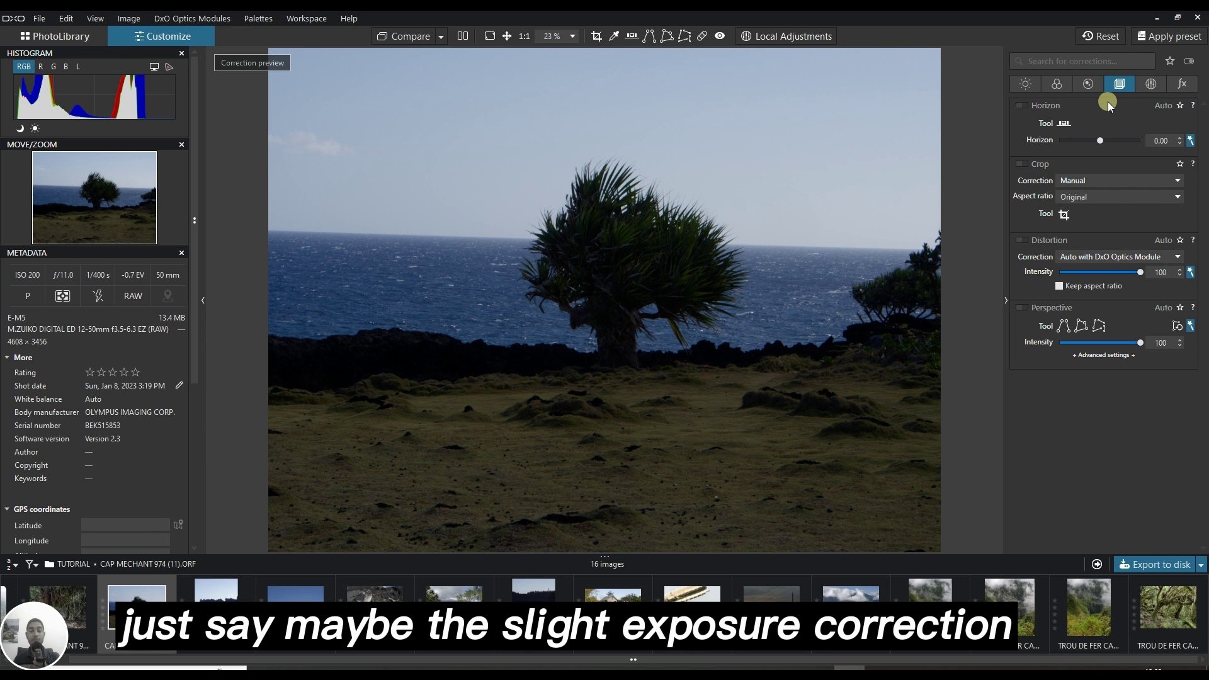
left_click(1144, 89)
left_click(1029, 85)
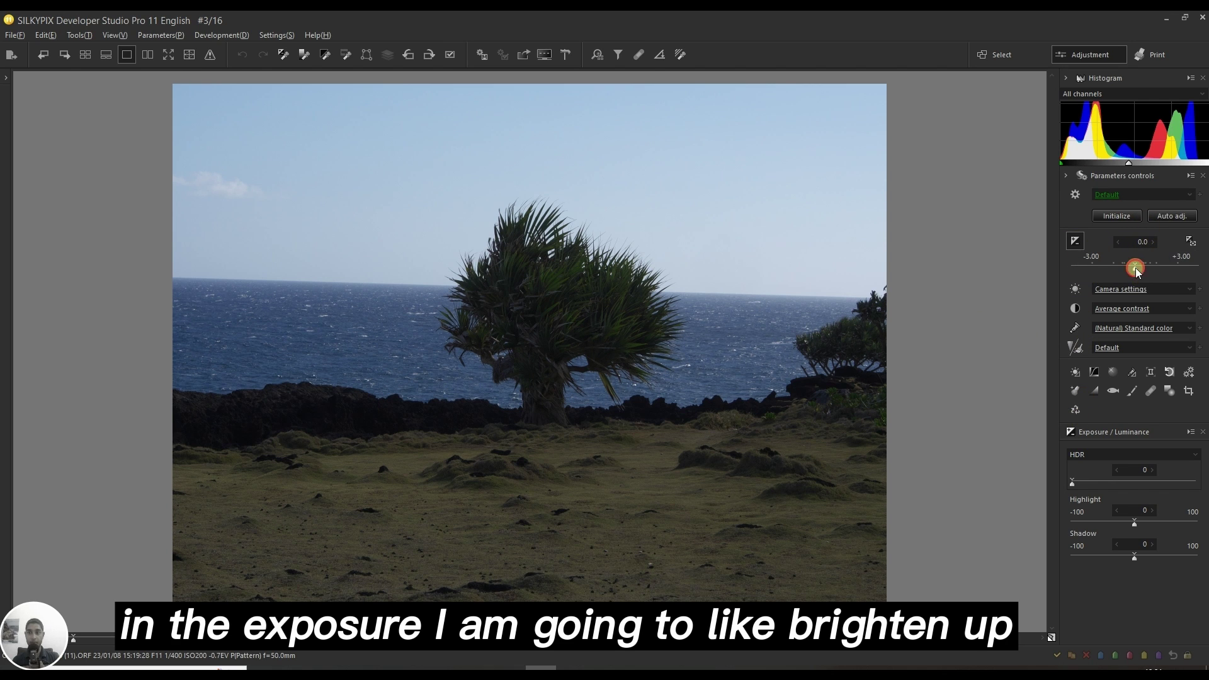
Raise SILKYPIX exposure to +0.40 to brighten the coastal photo.
left_click_drag(1135, 267, 1144, 272)
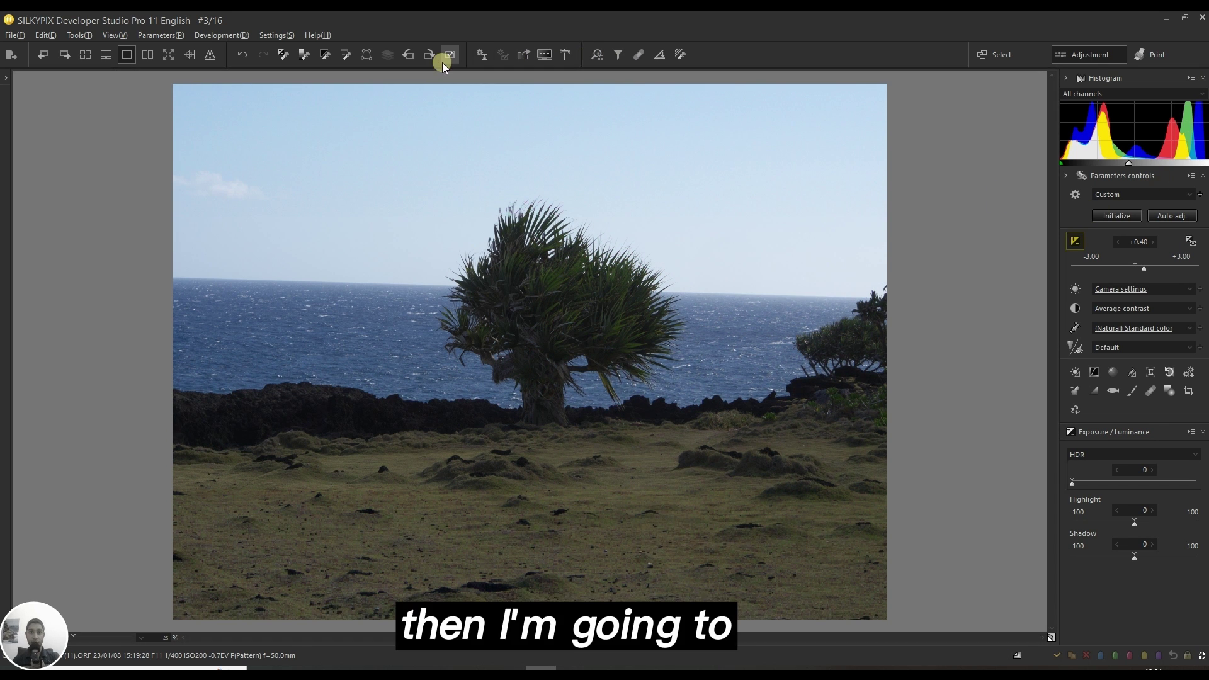
Level the horizon by drawing a reference line along the sea horizon.
left_click(659, 54)
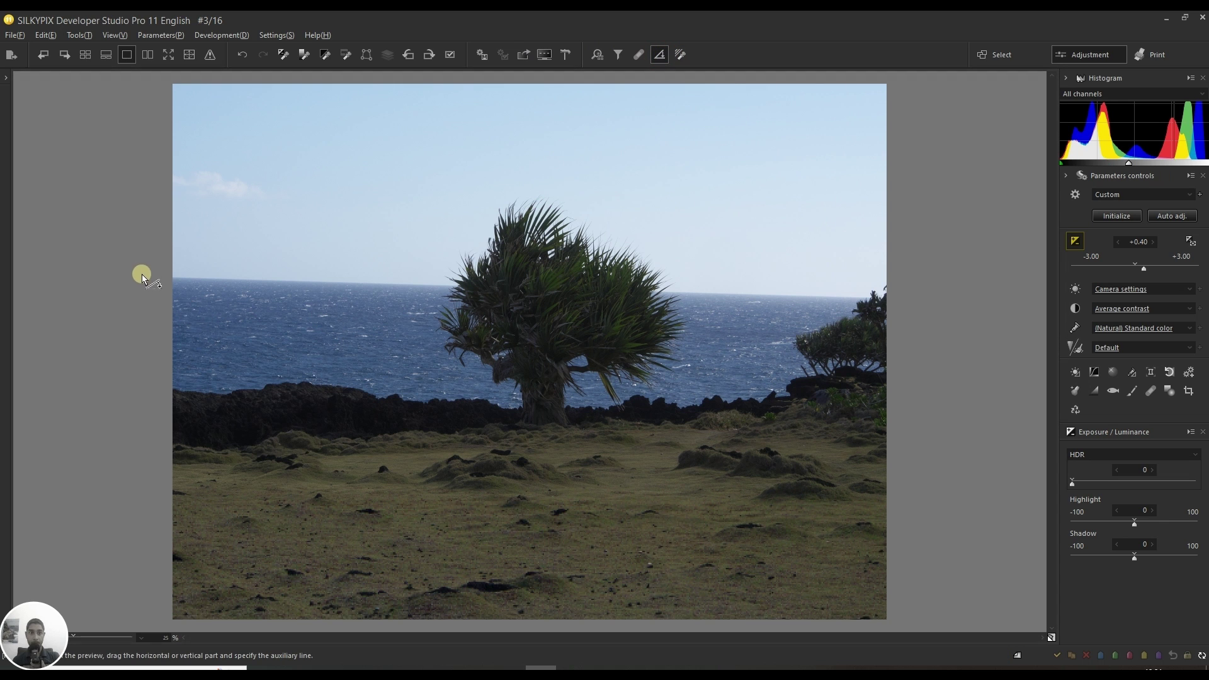
left_click_drag(143, 274, 888, 295)
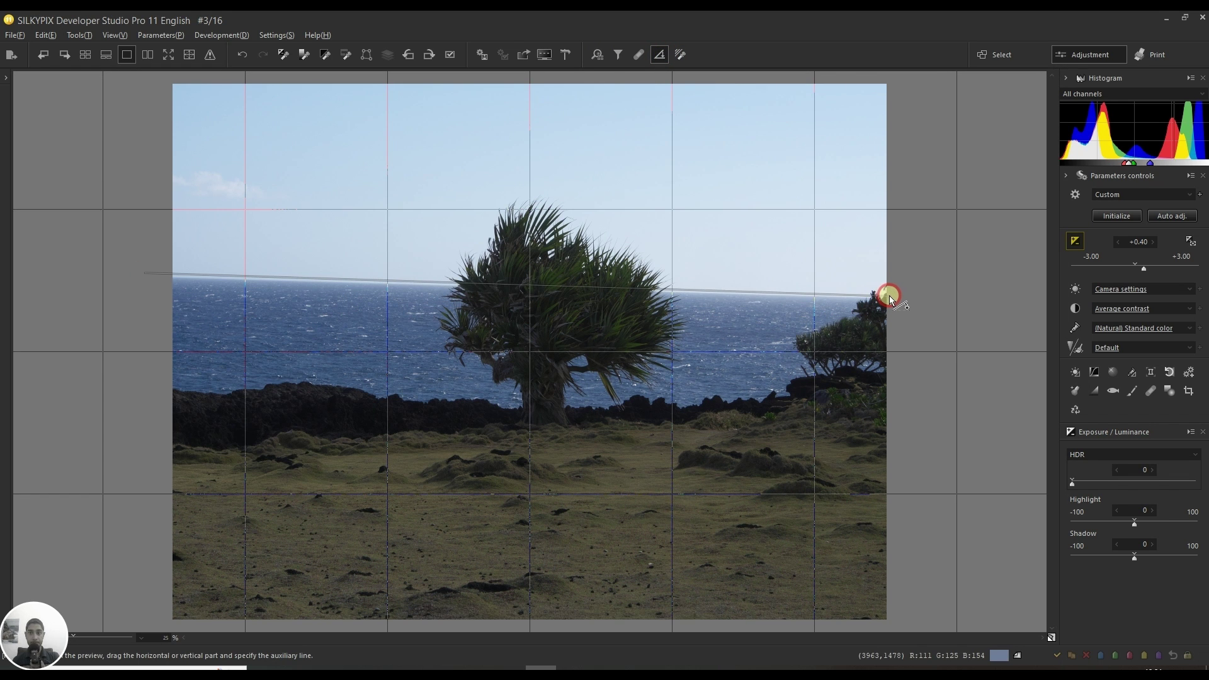
left_click_drag(891, 296, 891, 295)
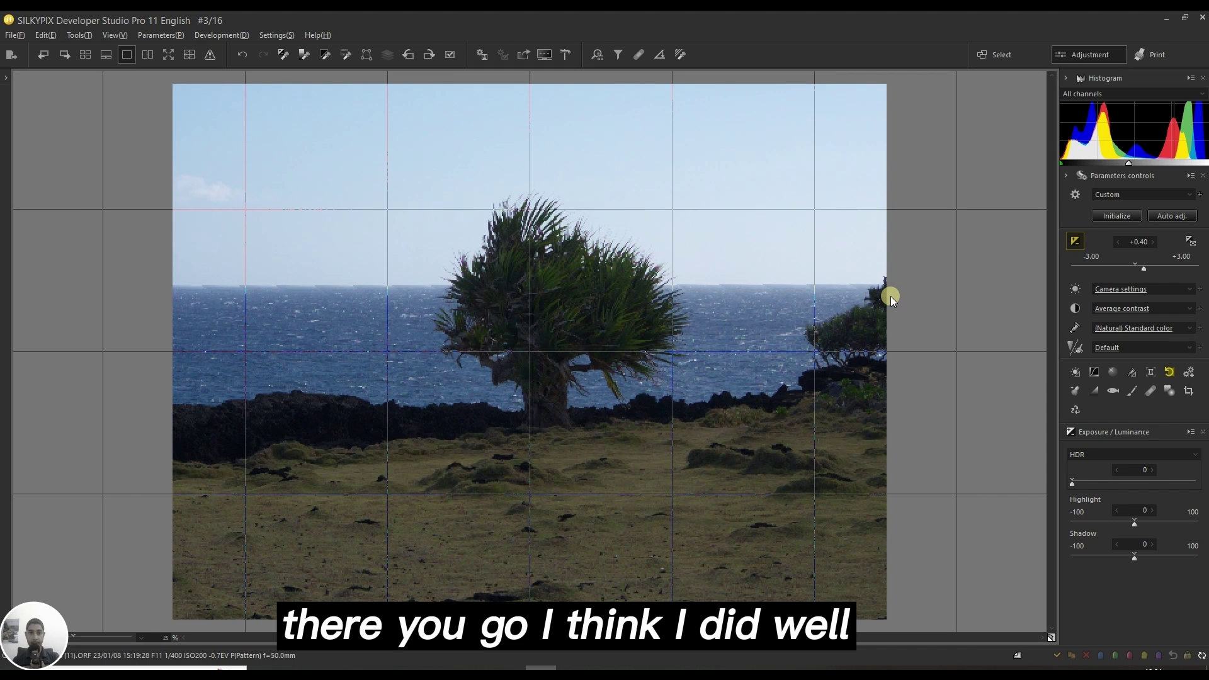
left_click(659, 54)
left_click_drag(151, 280, 915, 274)
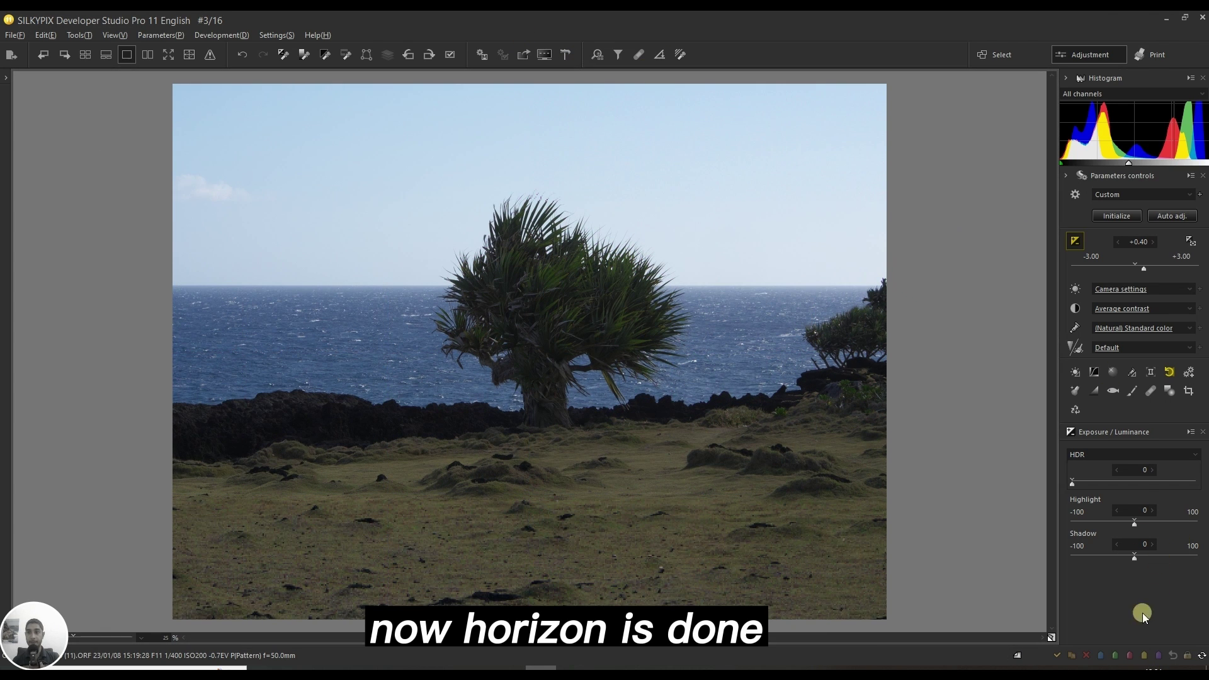
Set white balance to Auto (Absolute).
left_click(1100, 288)
left_click(1134, 314)
left_click(964, 318)
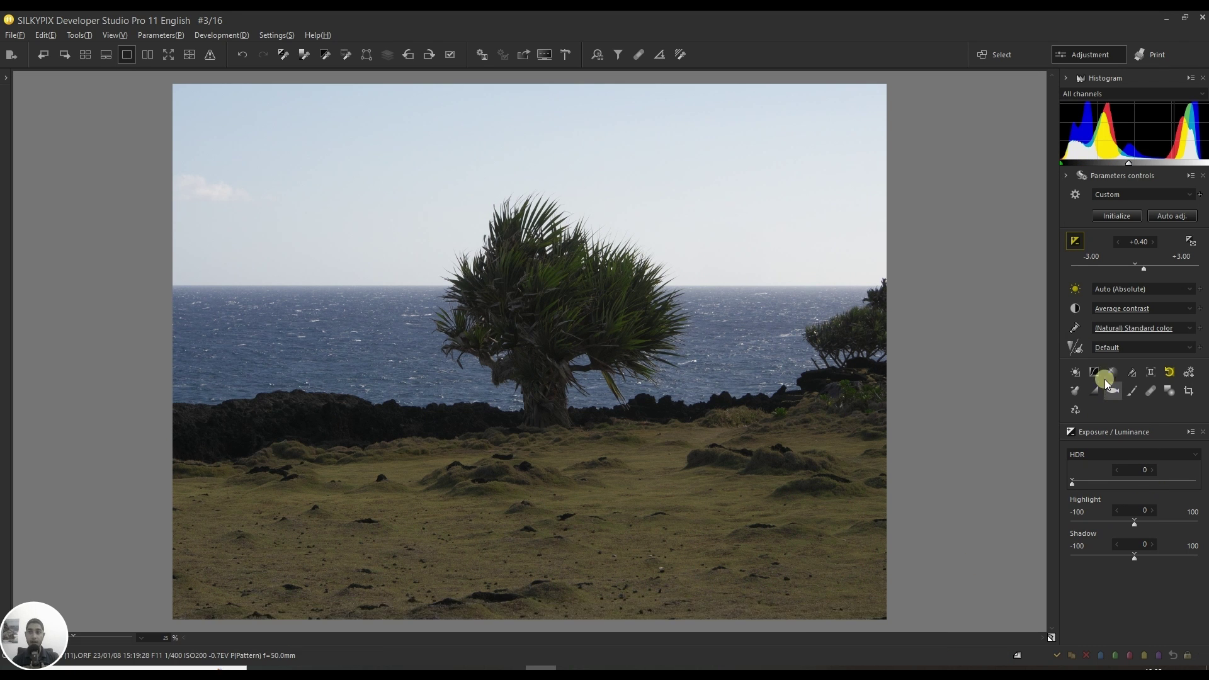
Add a tilted gradual correction filter over the foreground grass, reaching up to the tree trunk.
left_click(1167, 391)
left_click(47, 188)
left_click_drag(553, 476, 512, 346)
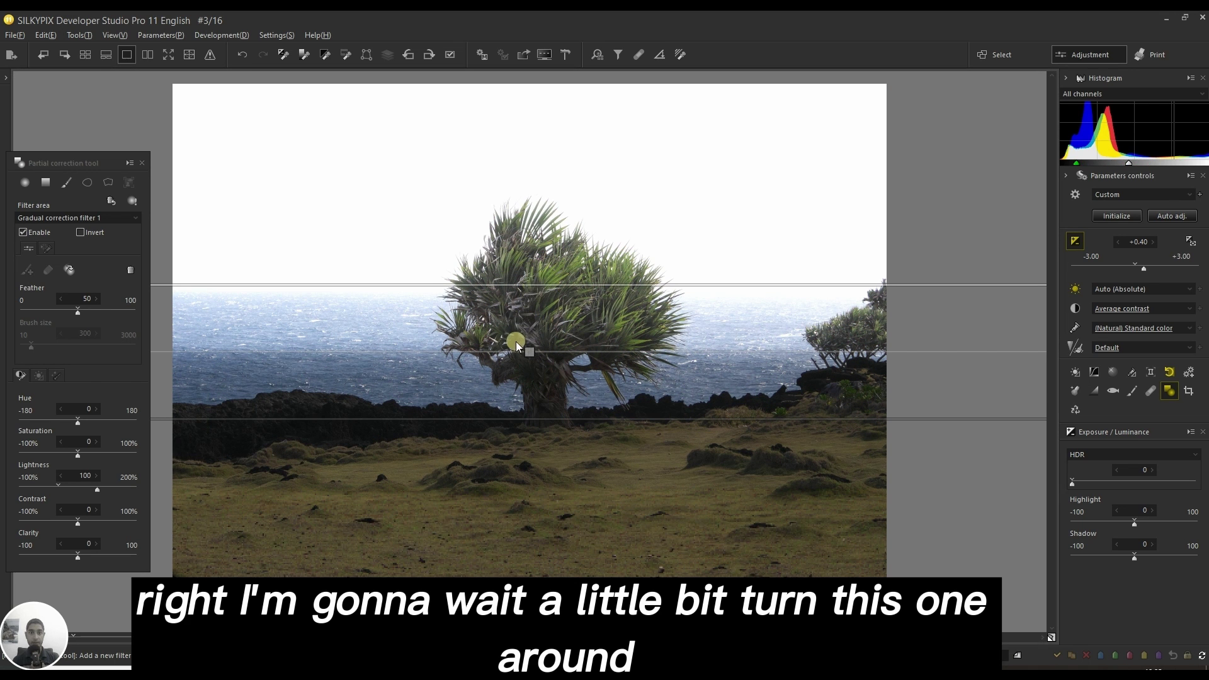
mouse_move(546, 350)
left_mouse_down()
mouse_move(497, 319)
mouse_move(479, 359)
left_mouse_up()
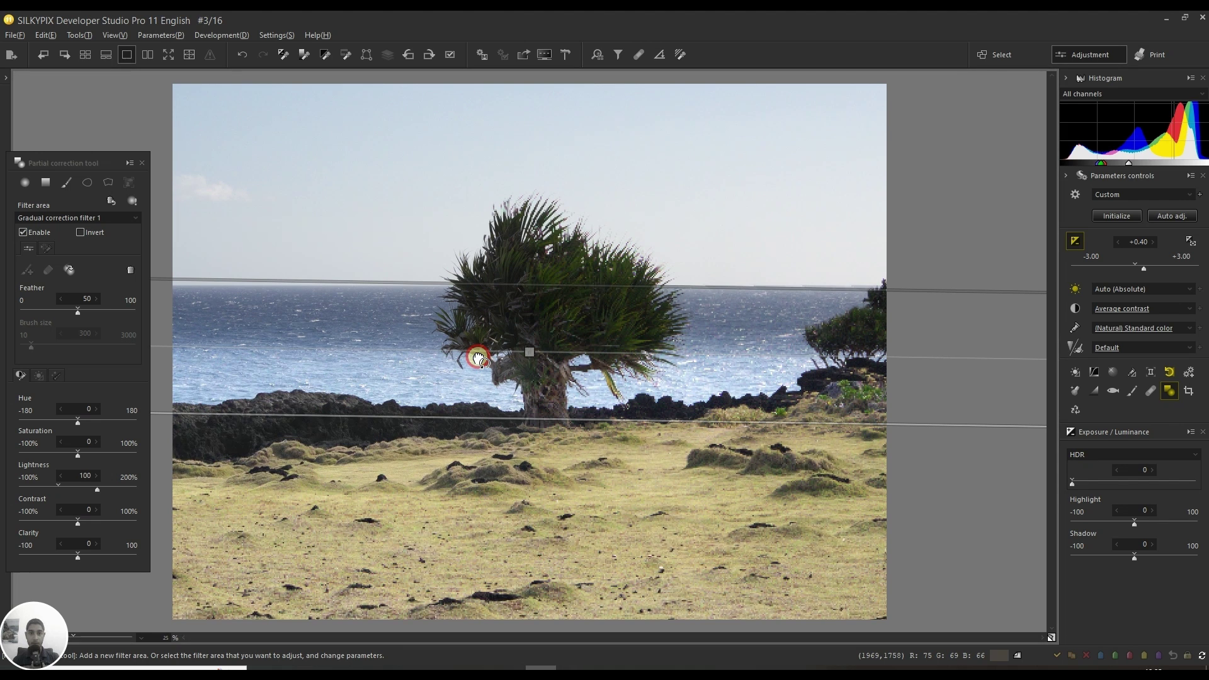
mouse_move(520, 407)
left_mouse_down()
mouse_move(502, 445)
mouse_move(504, 546)
left_mouse_up()
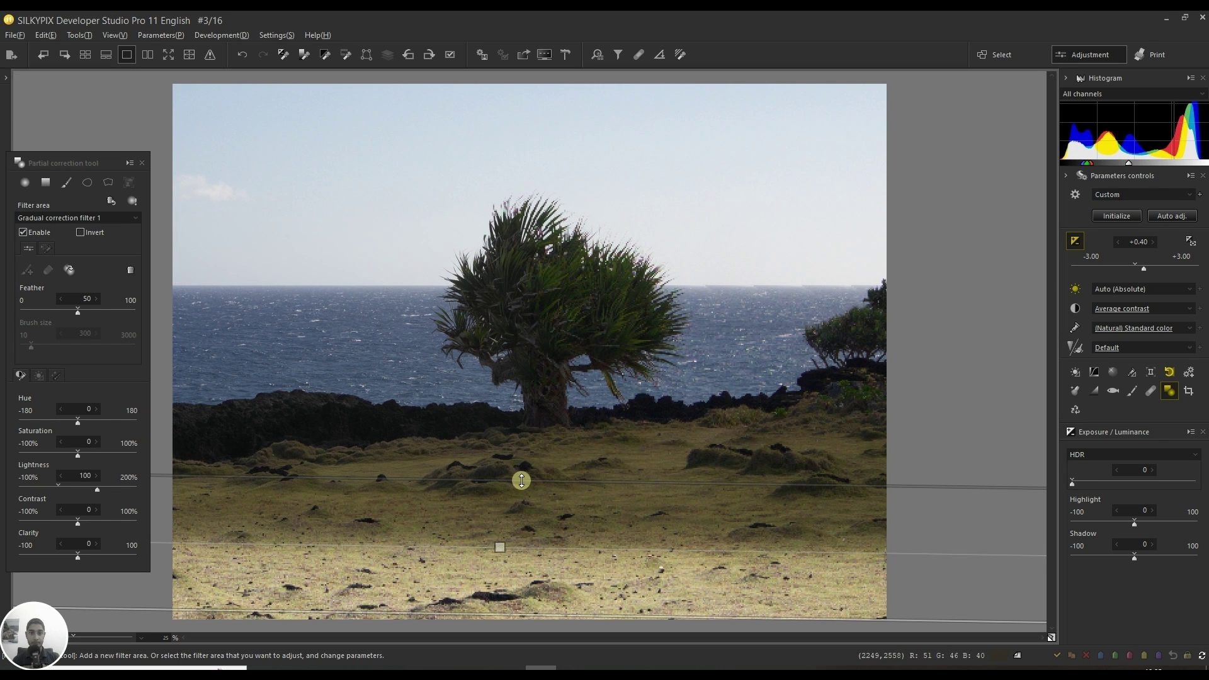
left_click_drag(521, 482, 548, 330)
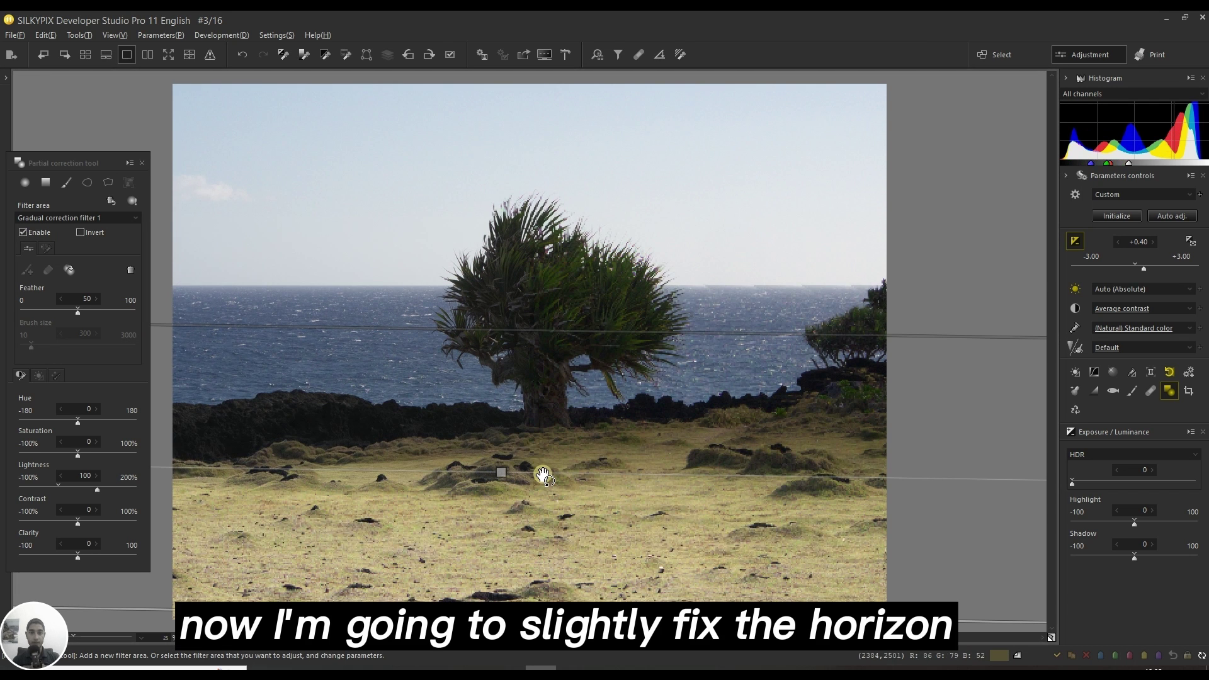
left_click_drag(542, 475, 538, 472)
left_click_drag(526, 327, 527, 318)
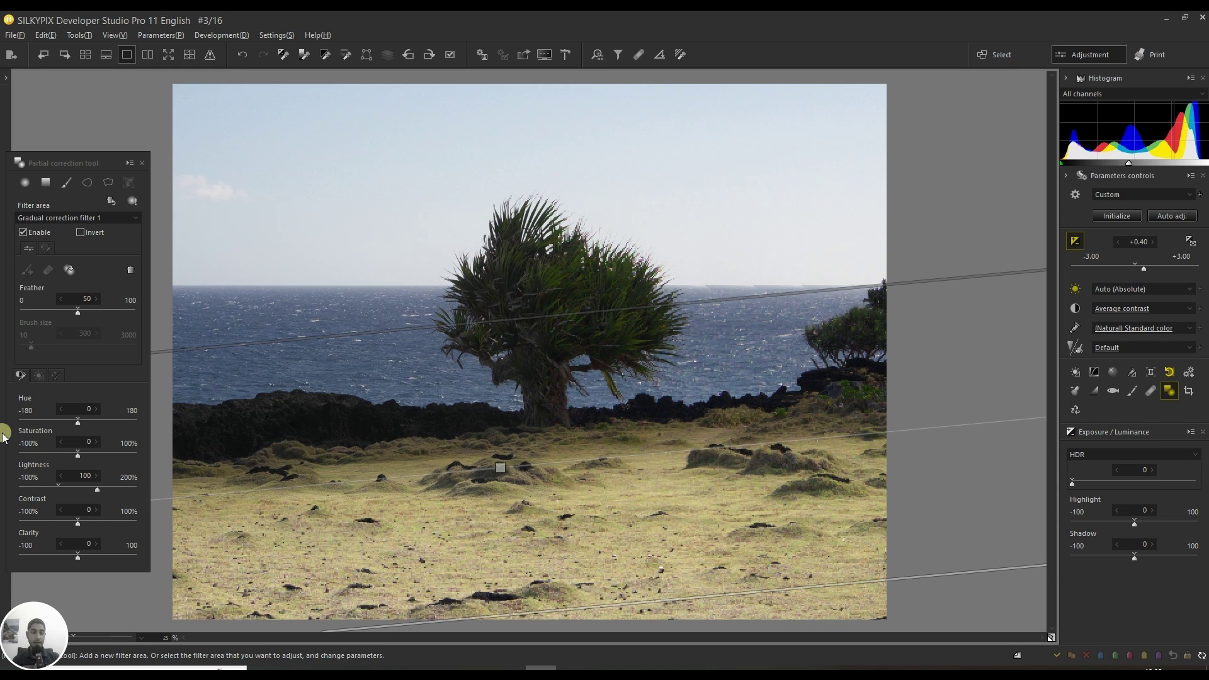
Give the gradual filter Lightness 57 and Contrast 10, then close the partial correction tool.
left_click(76, 489)
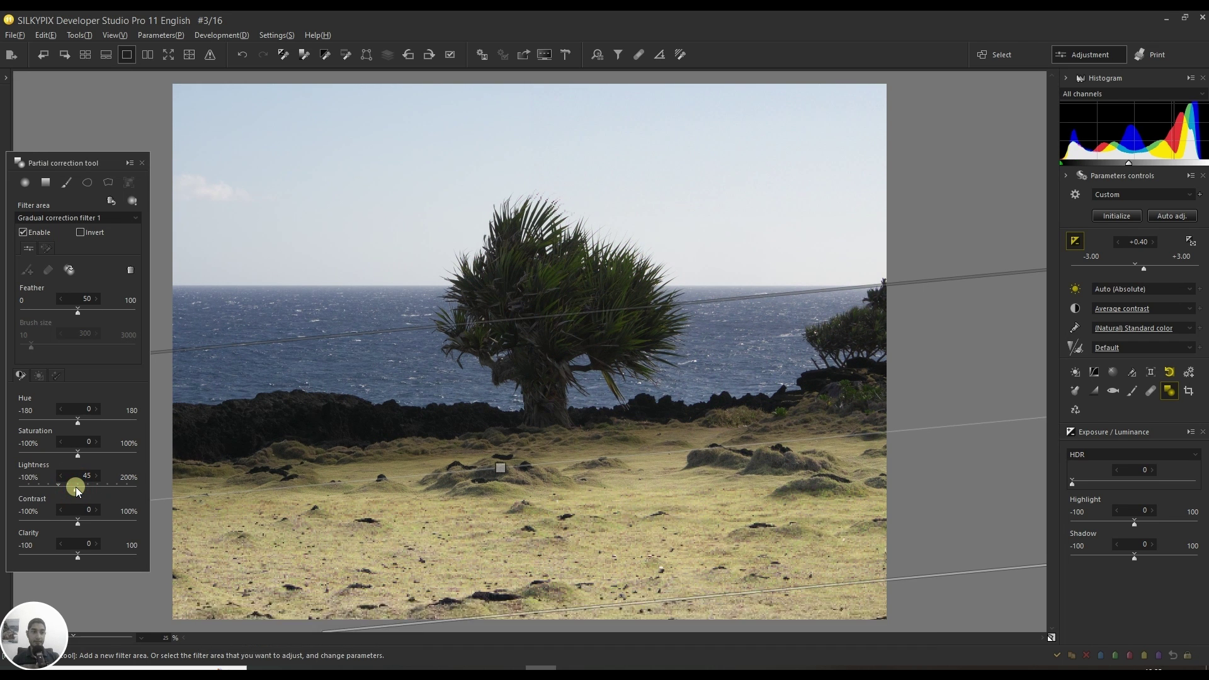
left_click_drag(76, 490, 80, 488)
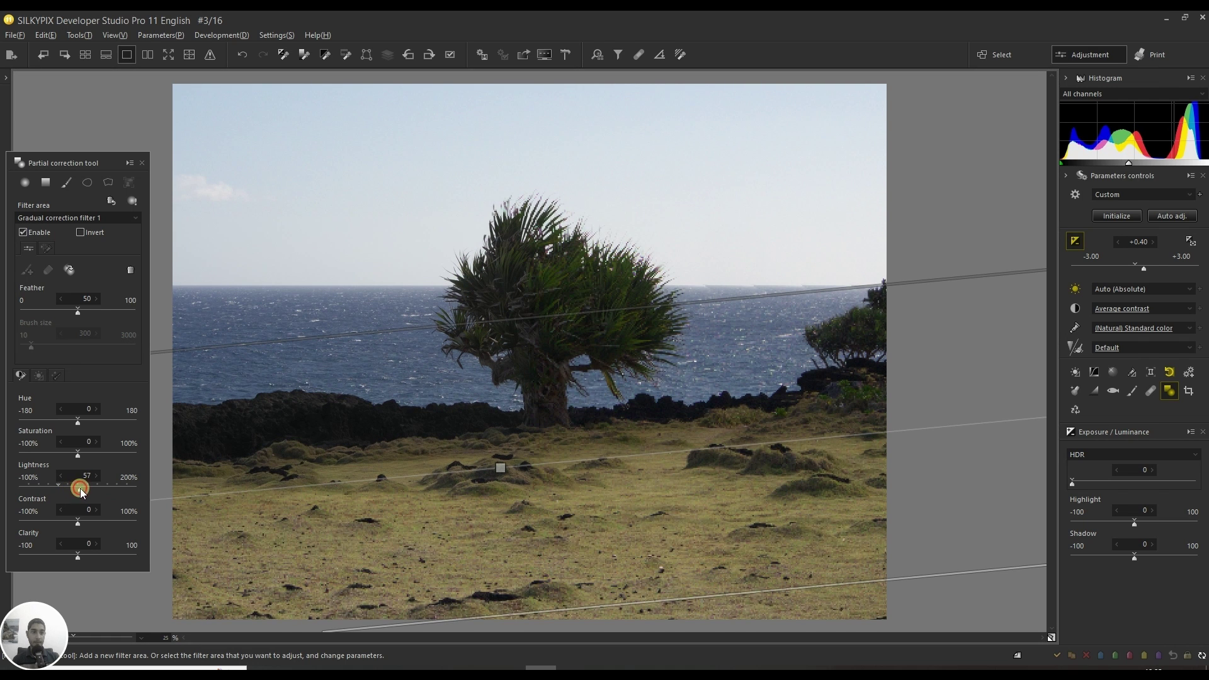
left_click(84, 520)
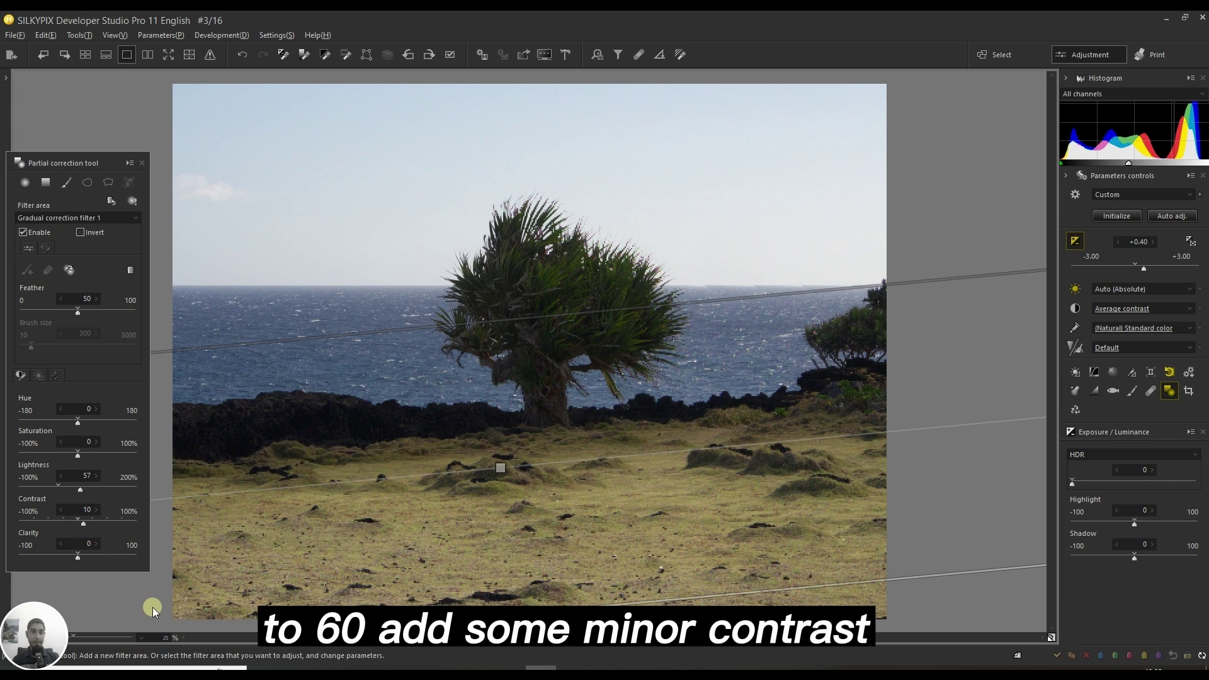
left_click(141, 162)
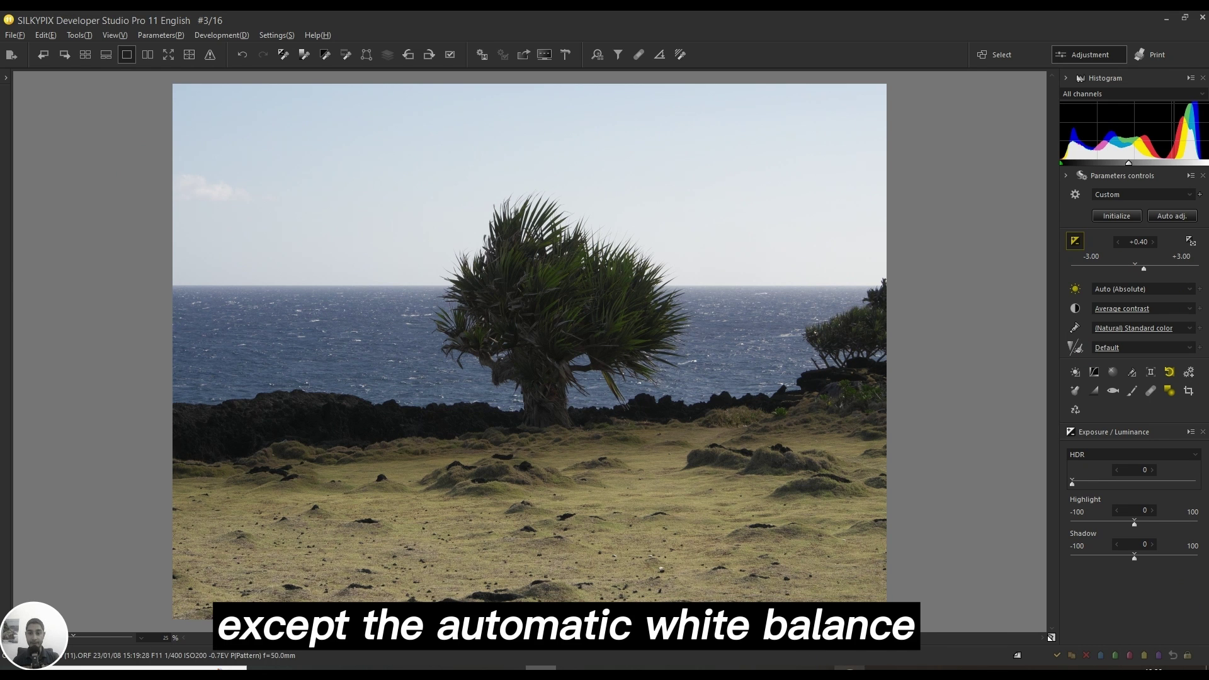
Check the Develop settings without exporting again, then quit SILKYPIX.
mouse_move(850, 672)
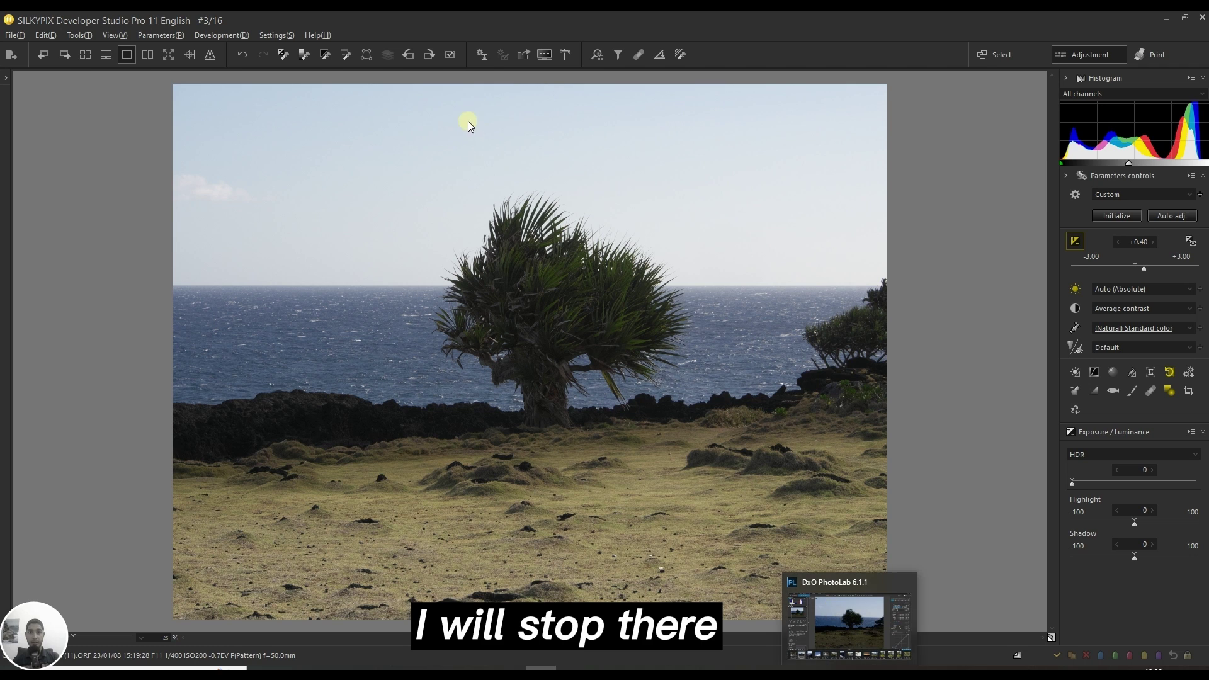
left_click(484, 56)
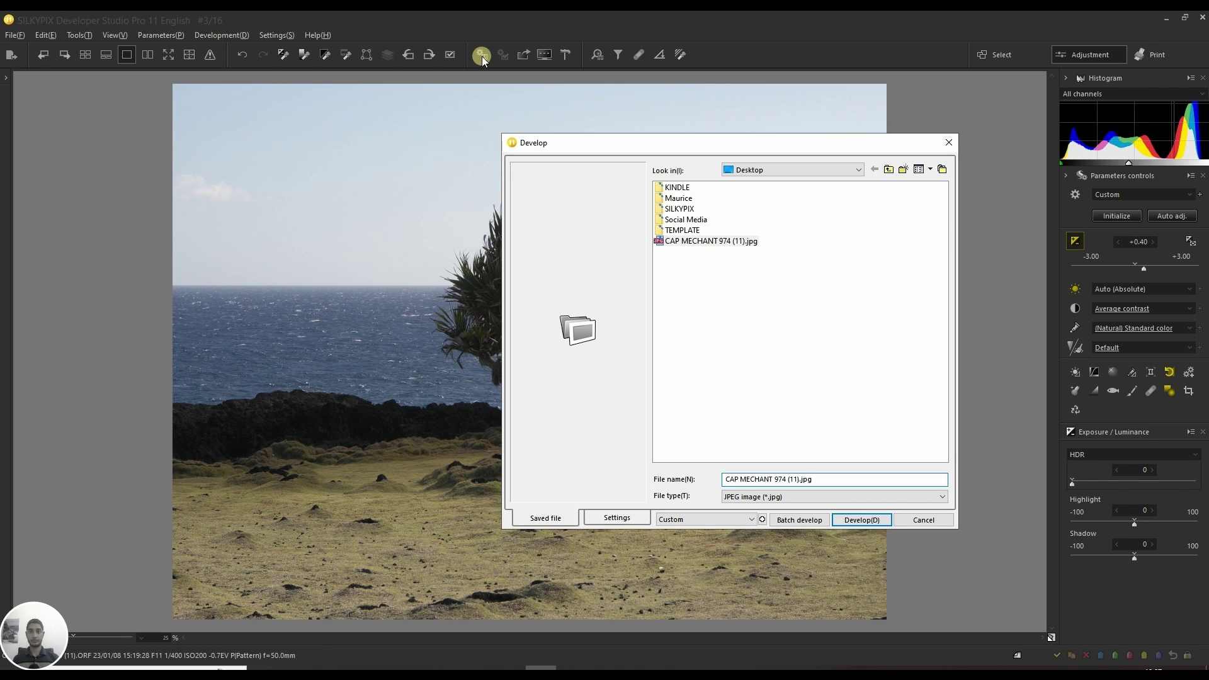
left_click(950, 143)
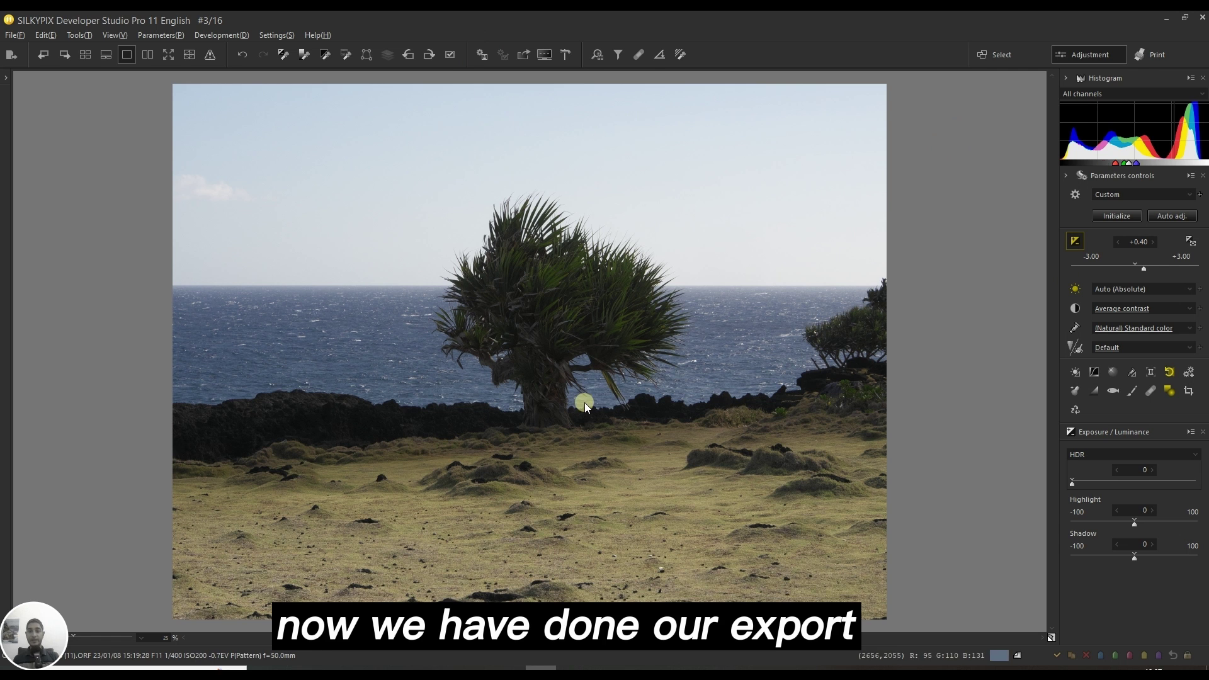
left_click(1202, 20)
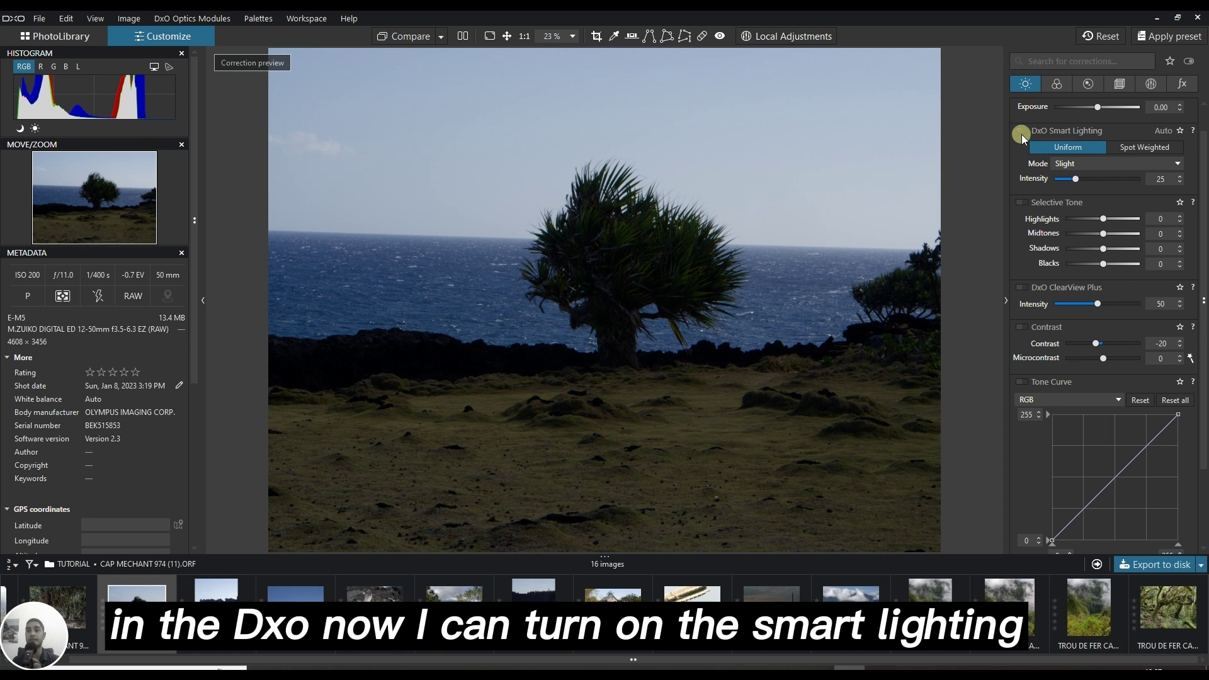
Enable Smart Lighting, set exposure to +0.73, and turn on ClearView Plus and Vignetting correction.
scroll(1021, 145, "up", 1)
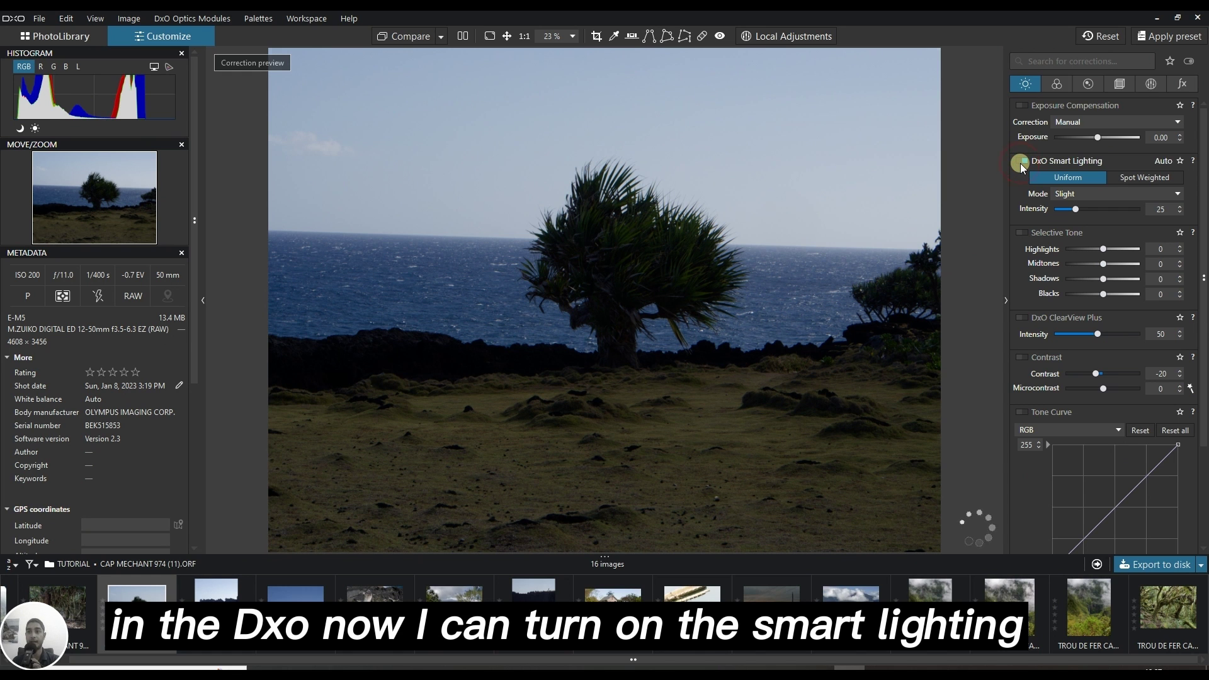
left_click(1020, 164)
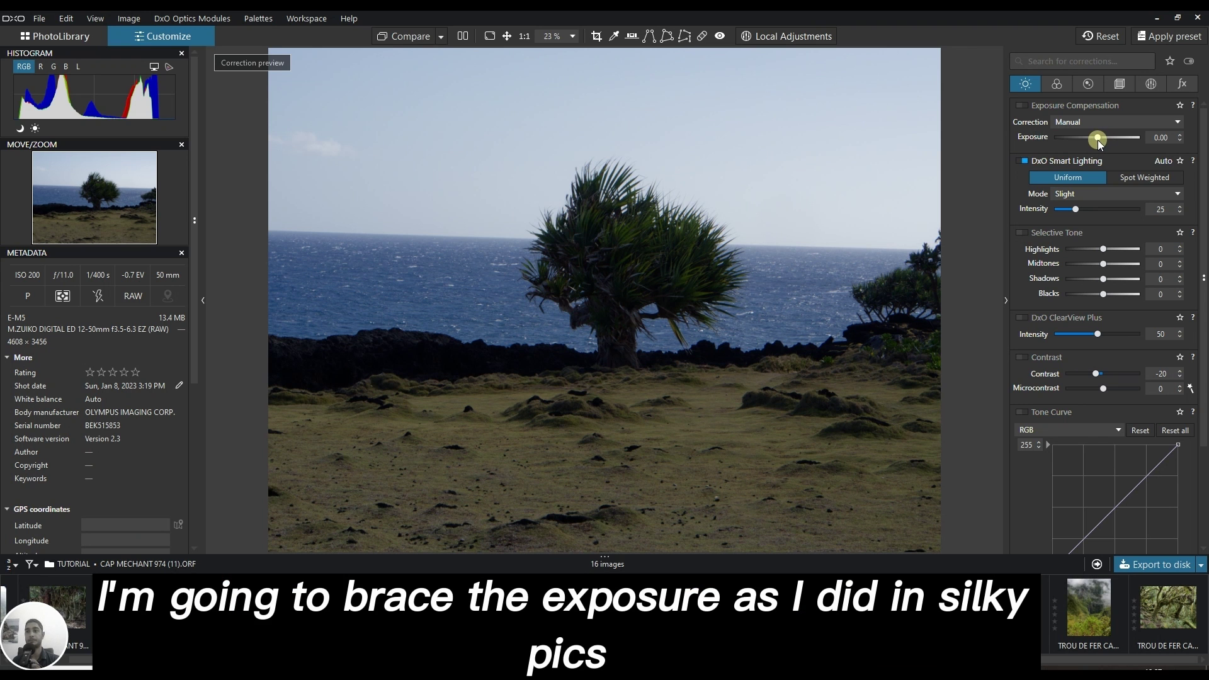
left_click_drag(1098, 138, 1105, 142)
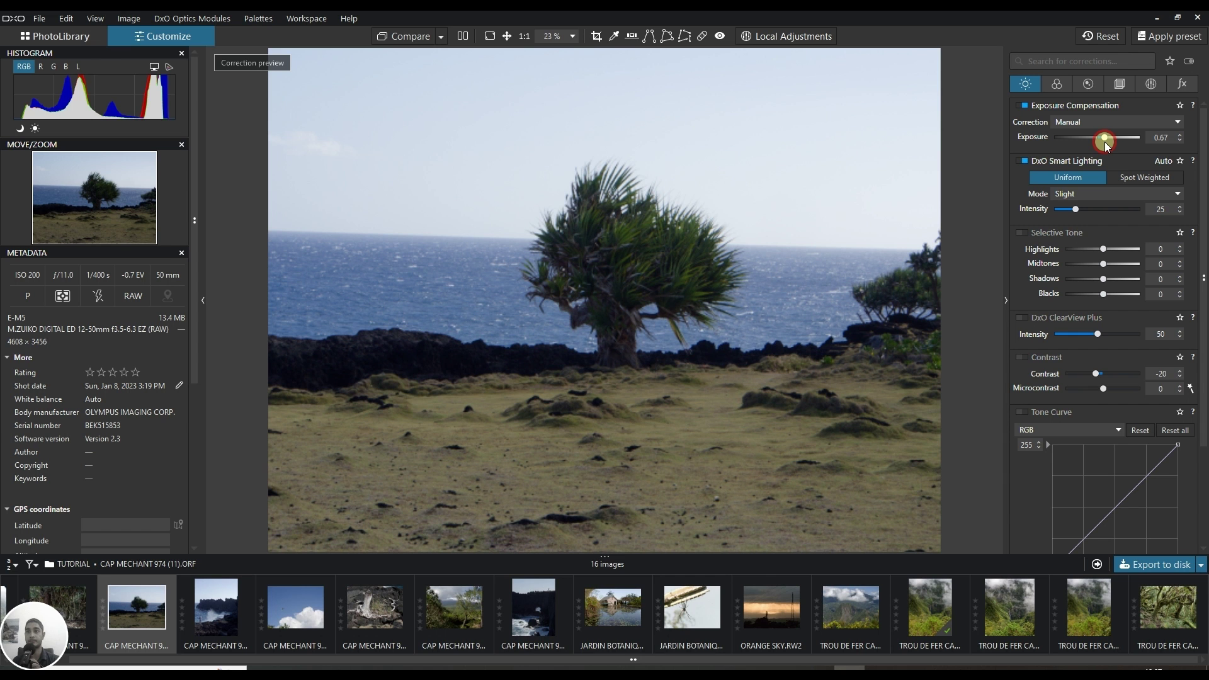
left_click_drag(1104, 142, 1105, 143)
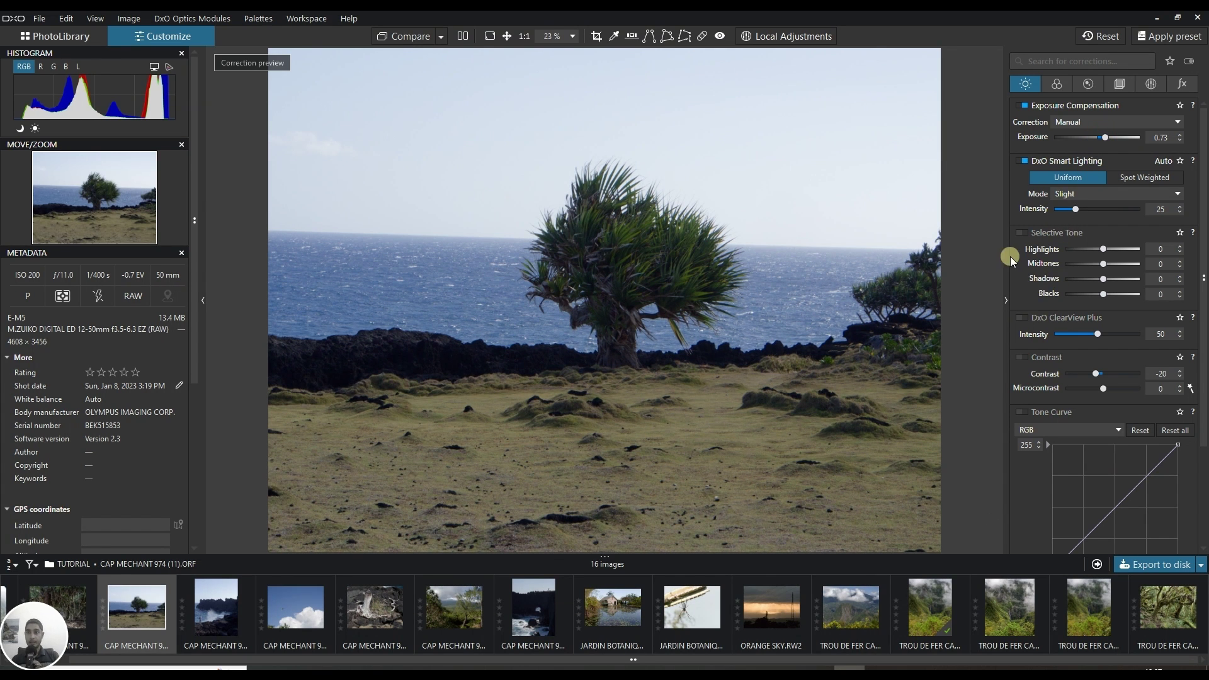
left_click(1022, 319)
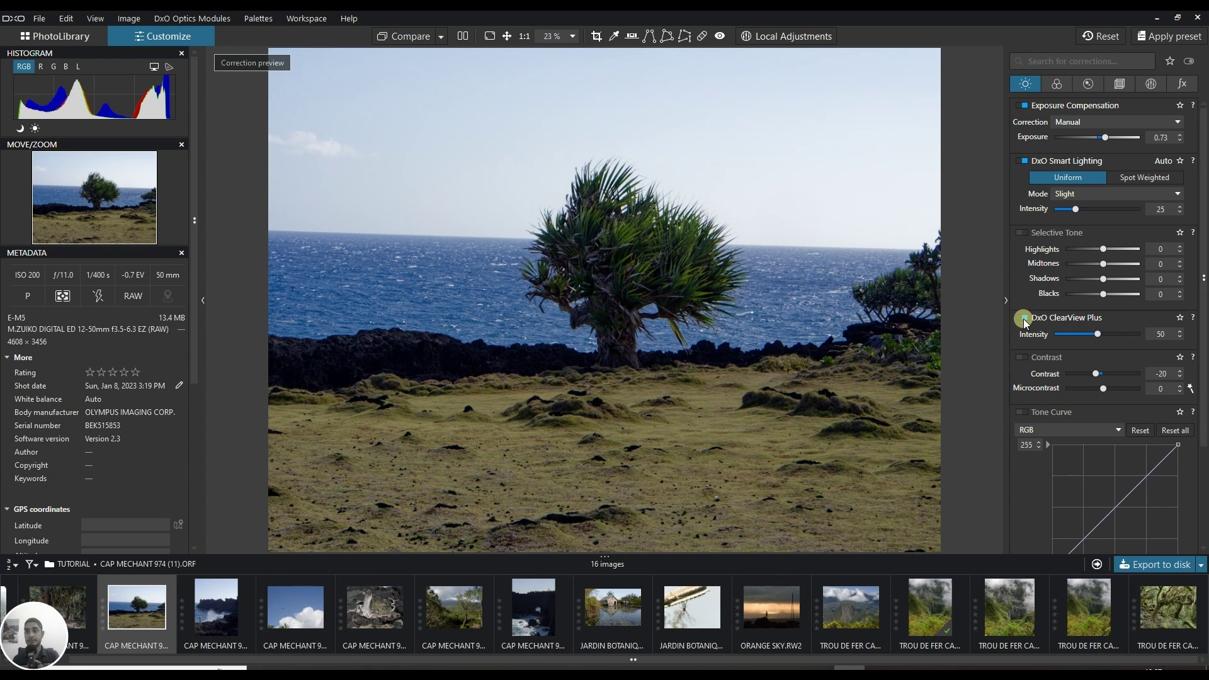
scroll(1022, 319, "down", 2)
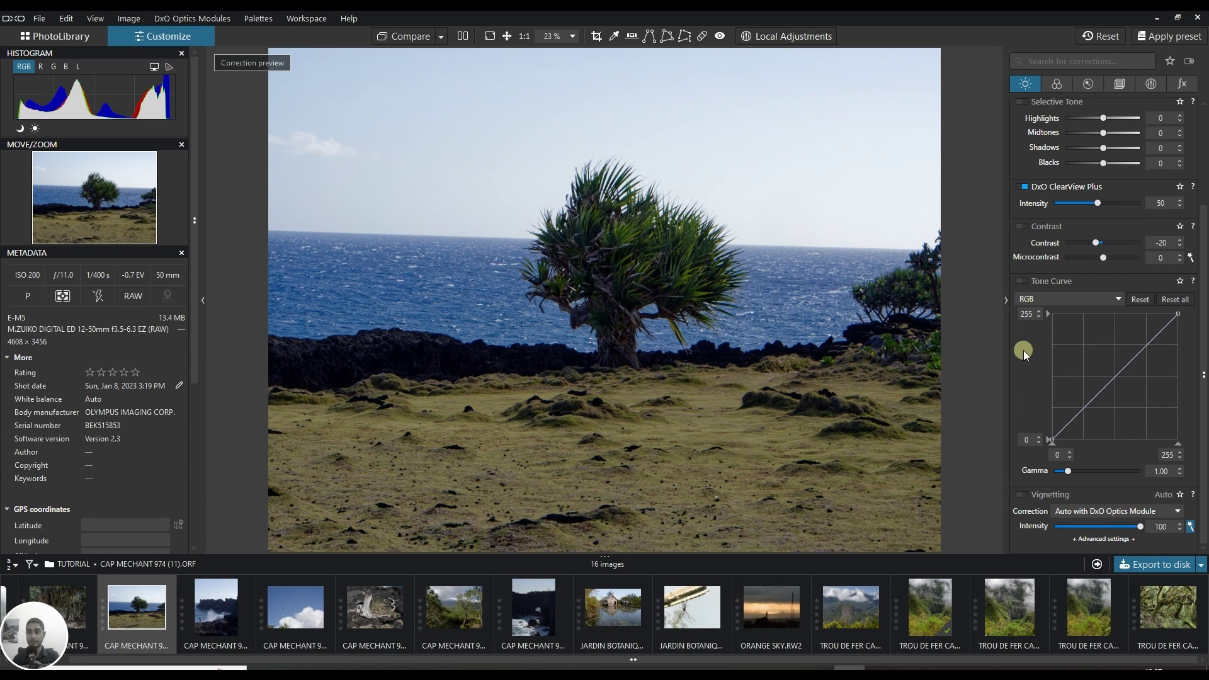
left_click(1023, 496)
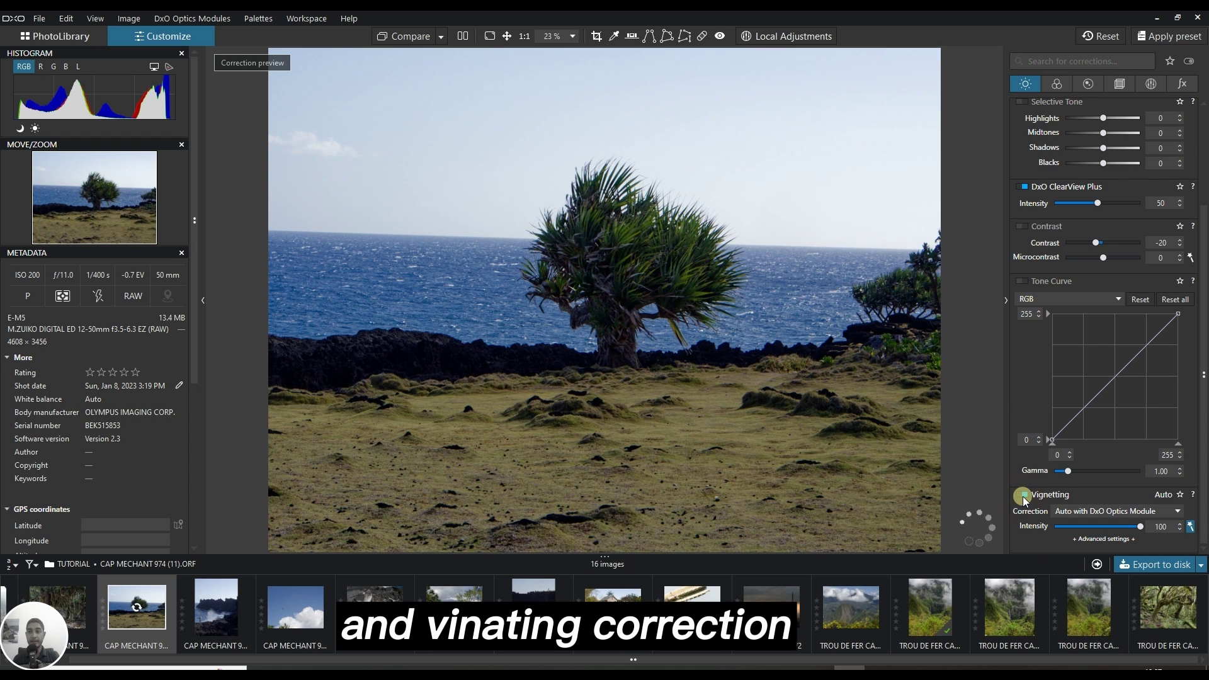
Set DxO white balance to manual 5748 K, tint -3, then relaunch SILKYPIX.
left_click(1055, 84)
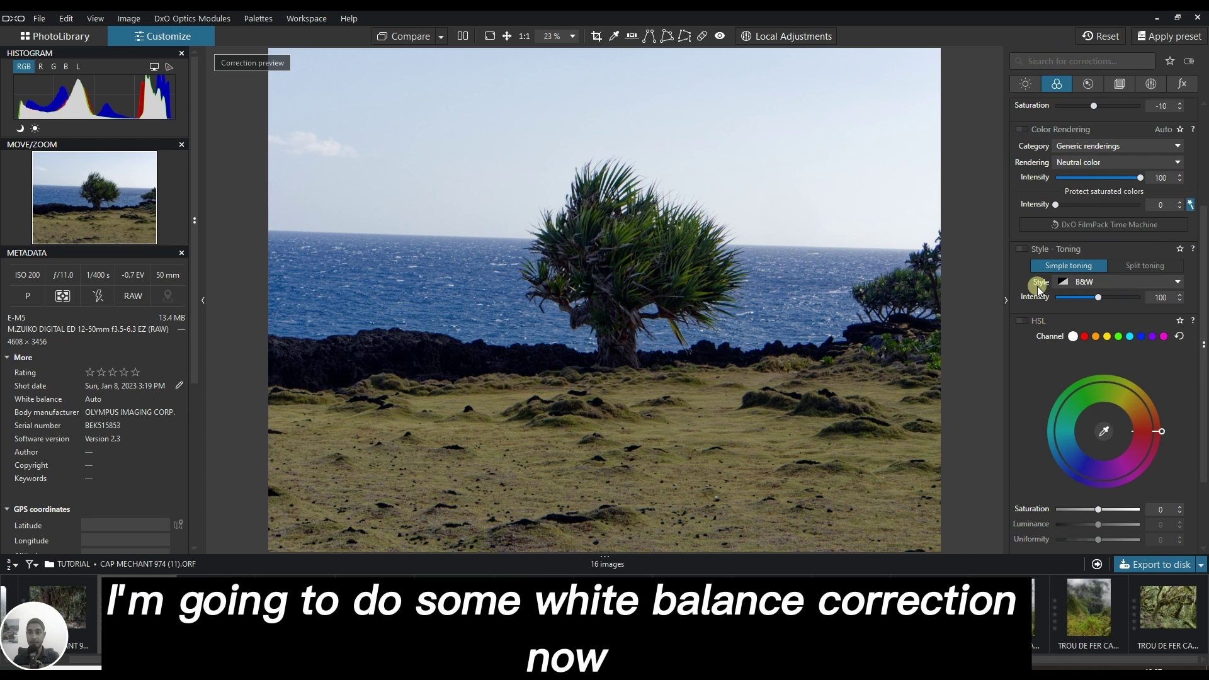
scroll(1042, 179, "up", 5)
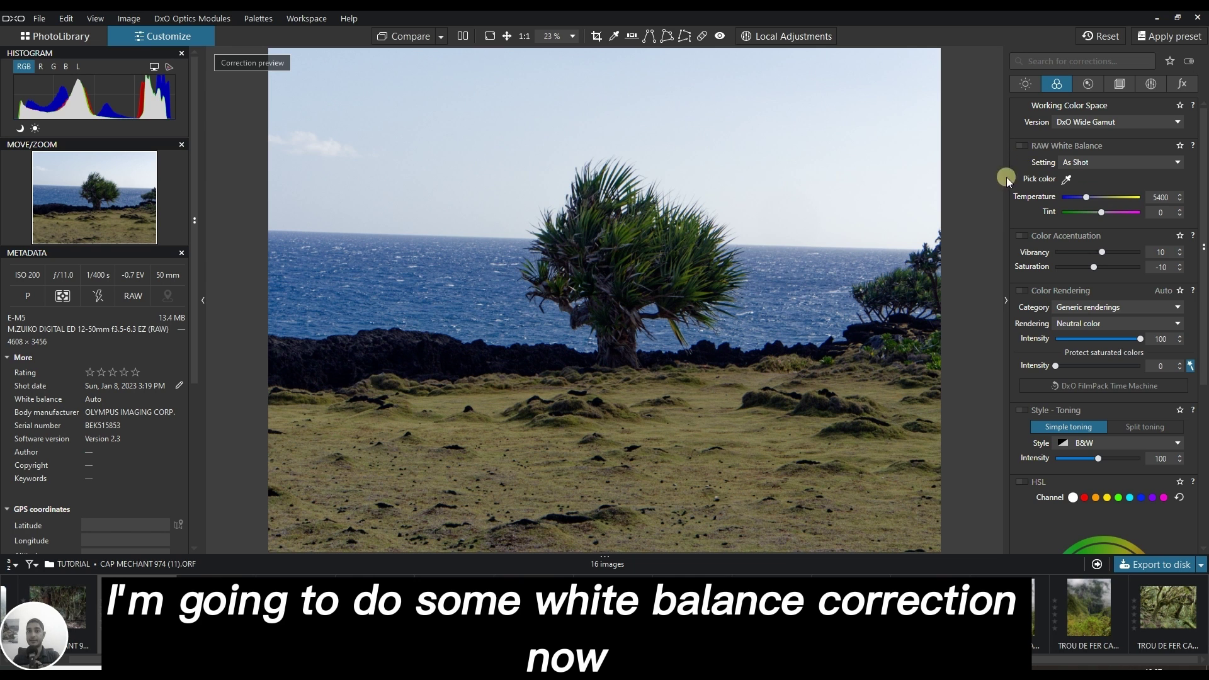
left_click(1076, 162)
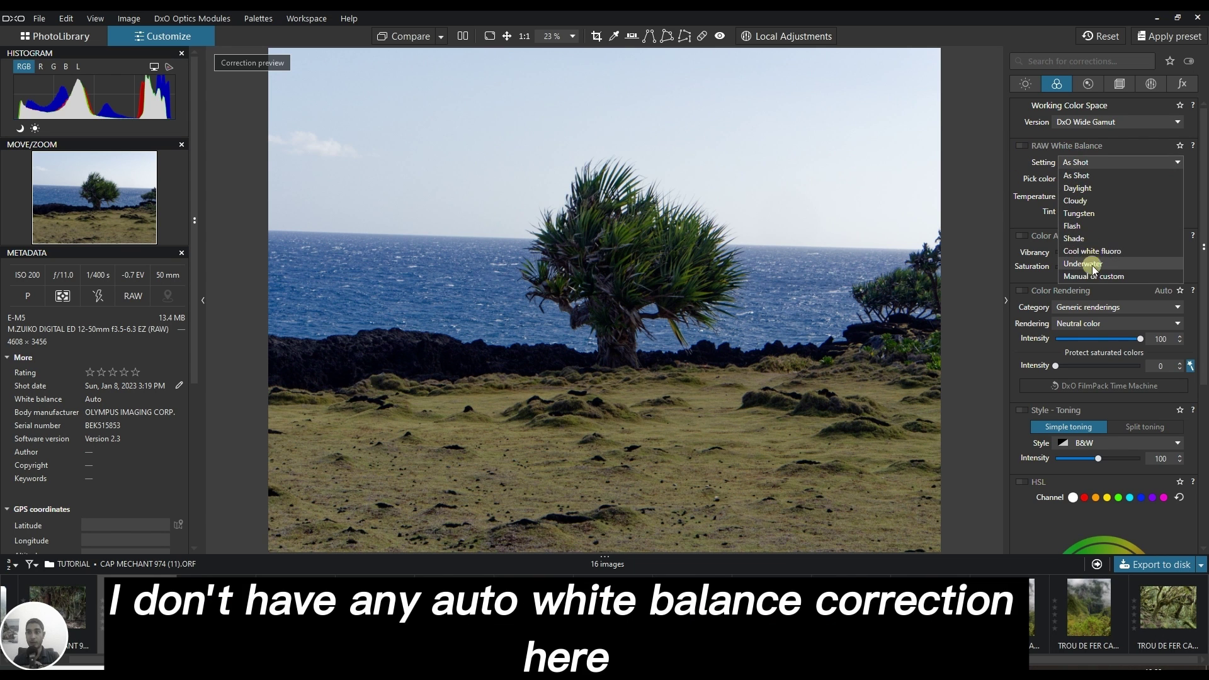
left_click(1091, 176)
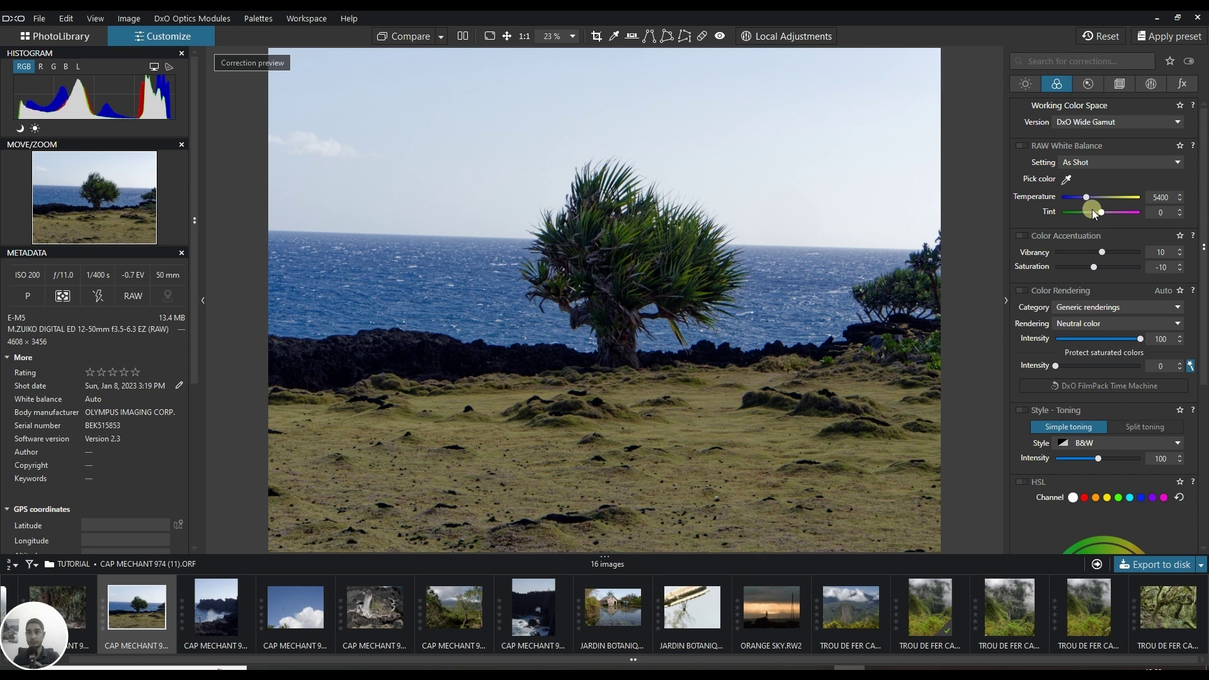
left_click_drag(1085, 196, 1088, 200)
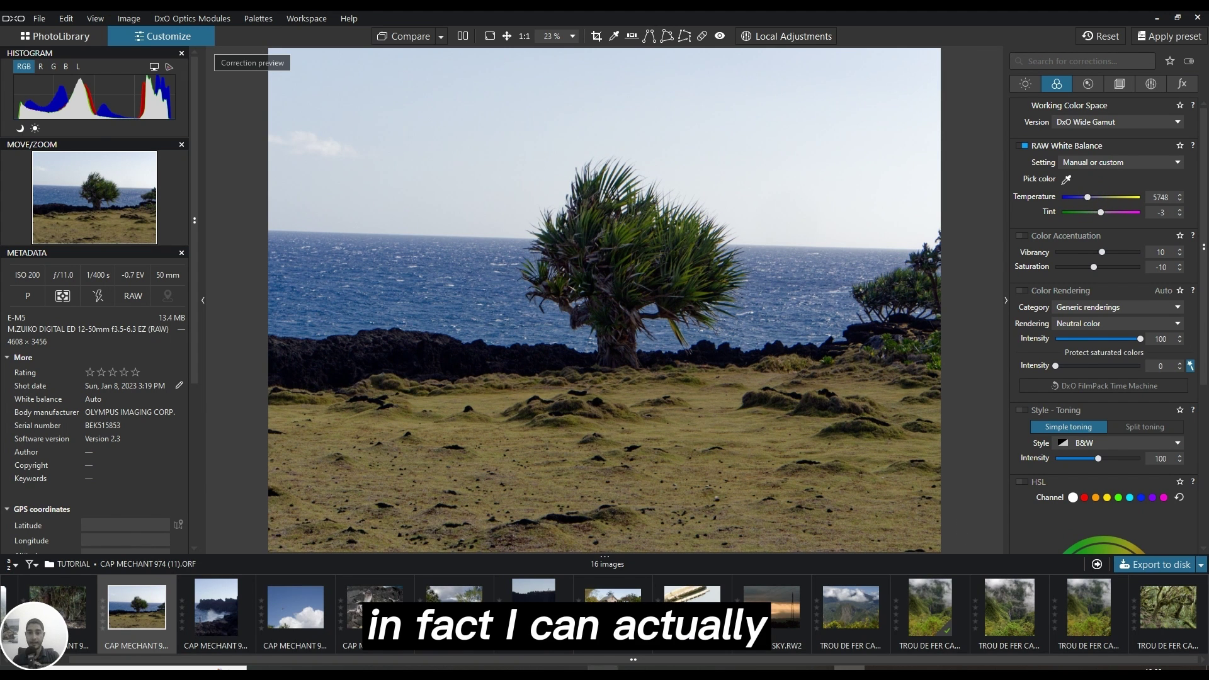
left_click(570, 662)
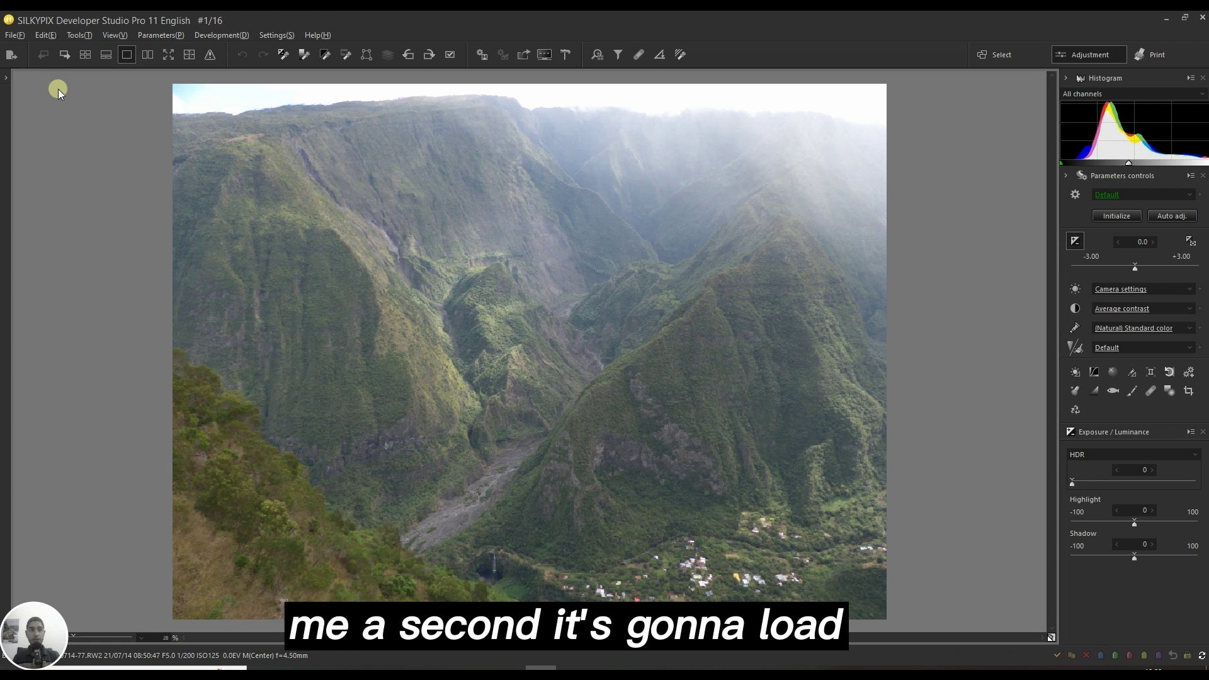
In SILKYPIX grid view, select CAP MECHANT 974 (11).ORF and view its white balance.
left_click(85, 55)
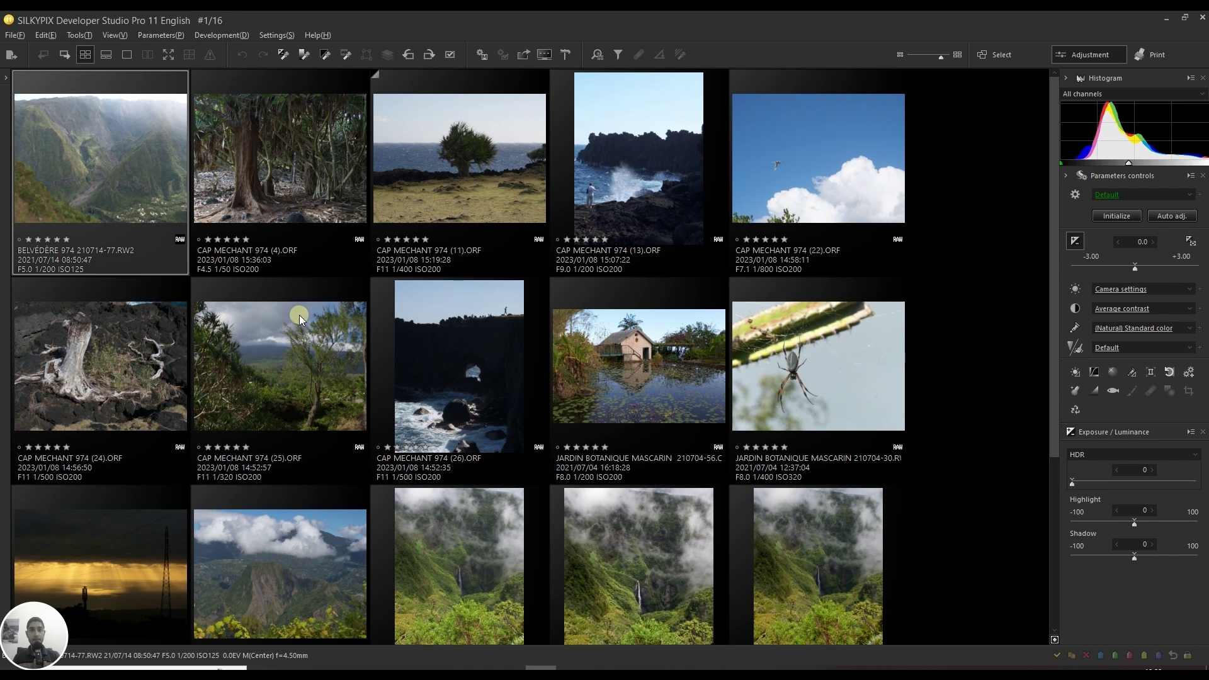
left_click(472, 175)
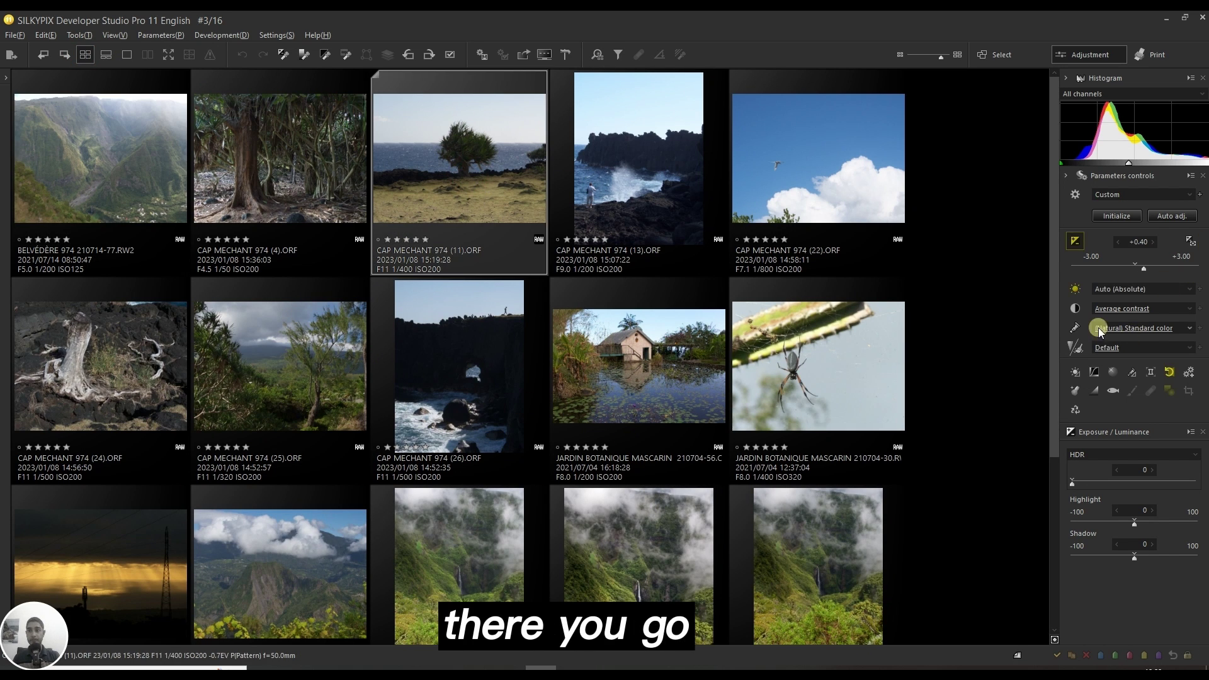
left_click(1079, 291)
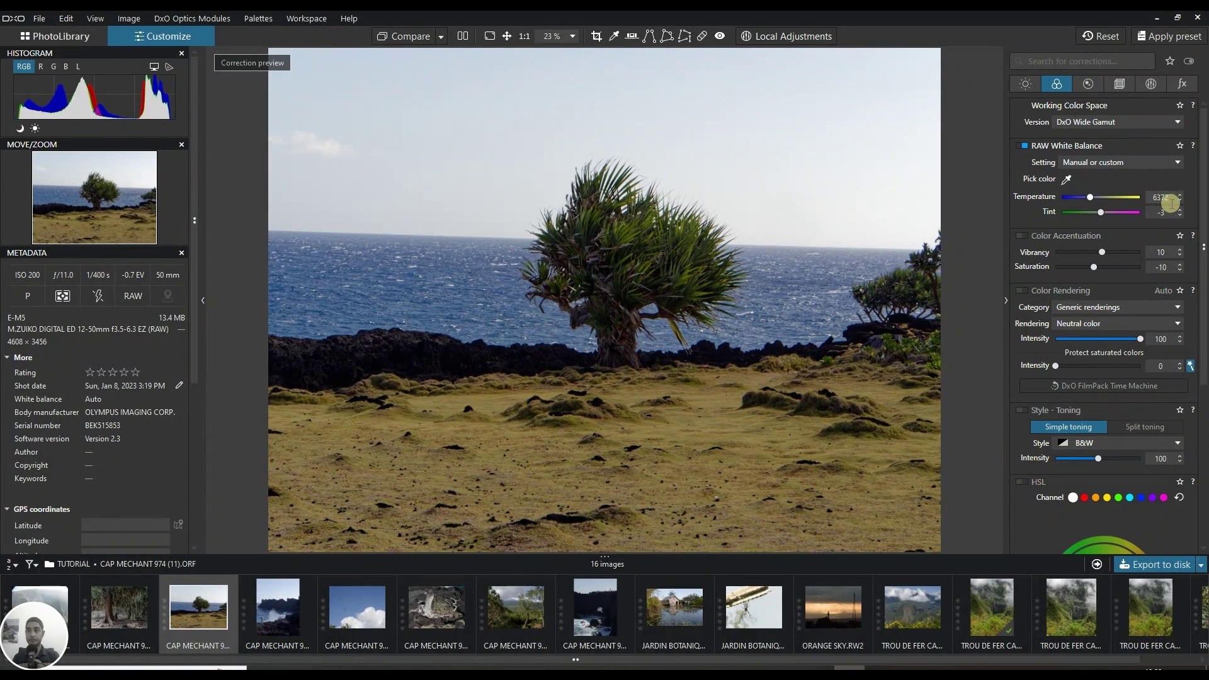
Raise DxO's tint to +4 so white balance reads 6372 K, tint 4.
left_click(1182, 212)
left_click(1182, 210)
left_click(1182, 210)
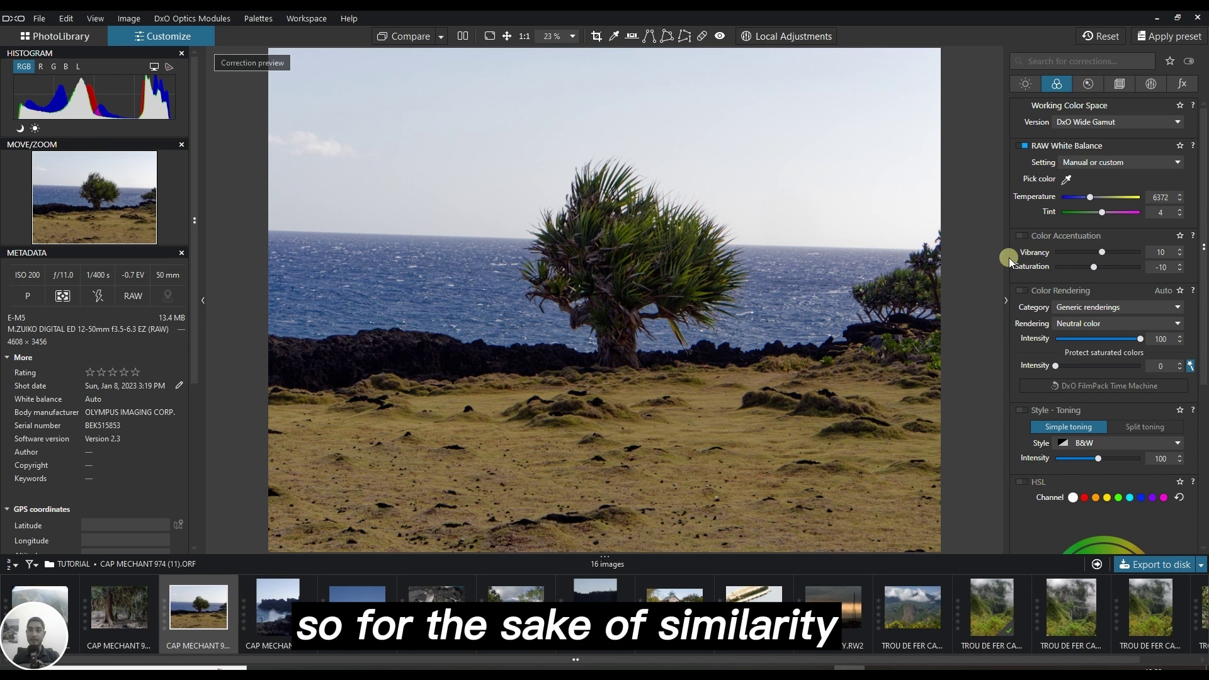
Turn off DxO ClearView Plus on the Light palette and bring SILKYPIX back to the front.
left_click(1027, 84)
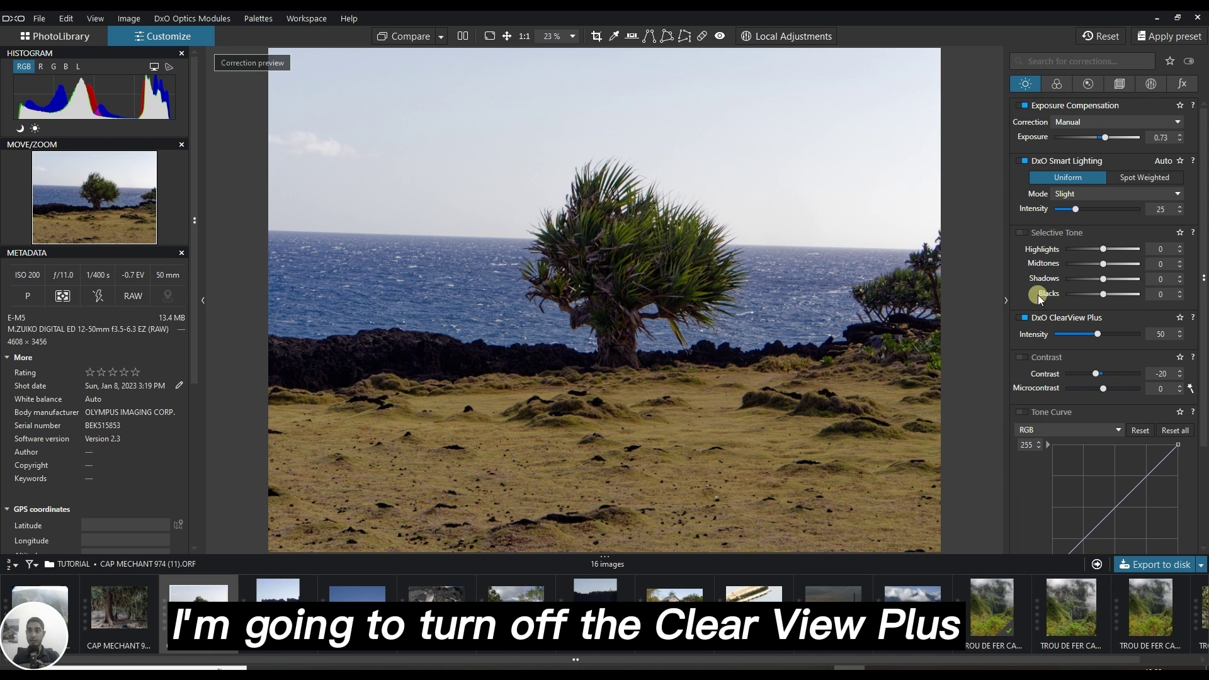
left_click(1022, 317)
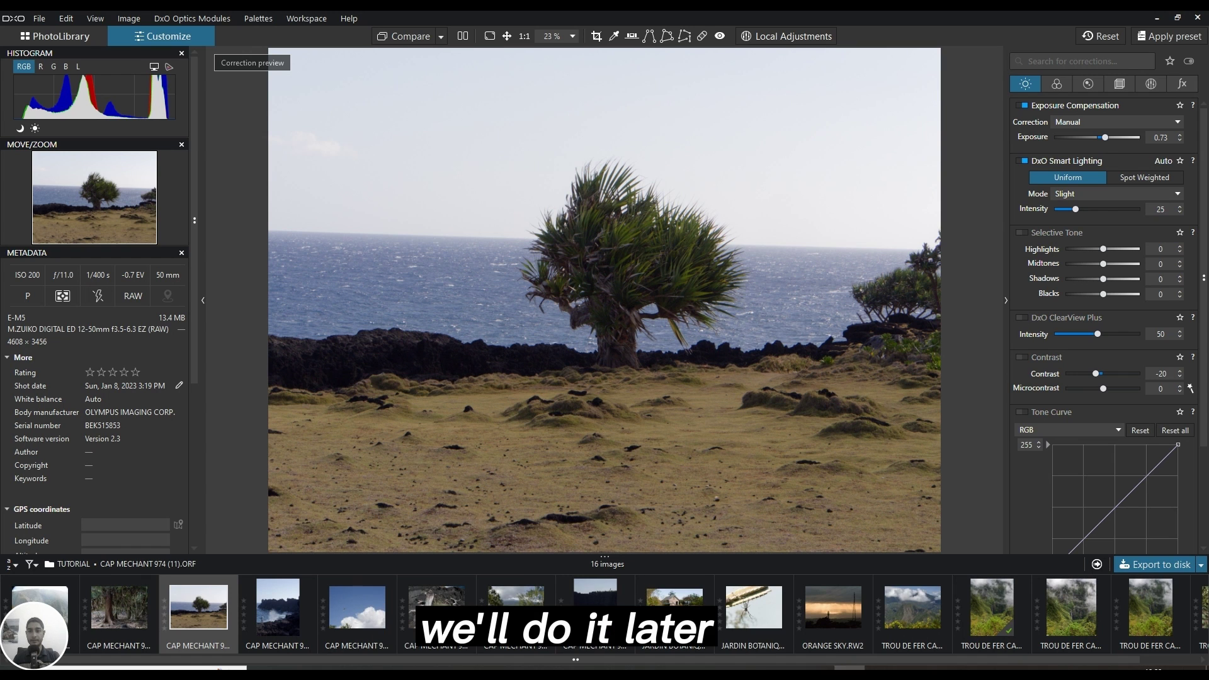
mouse_move(540, 669)
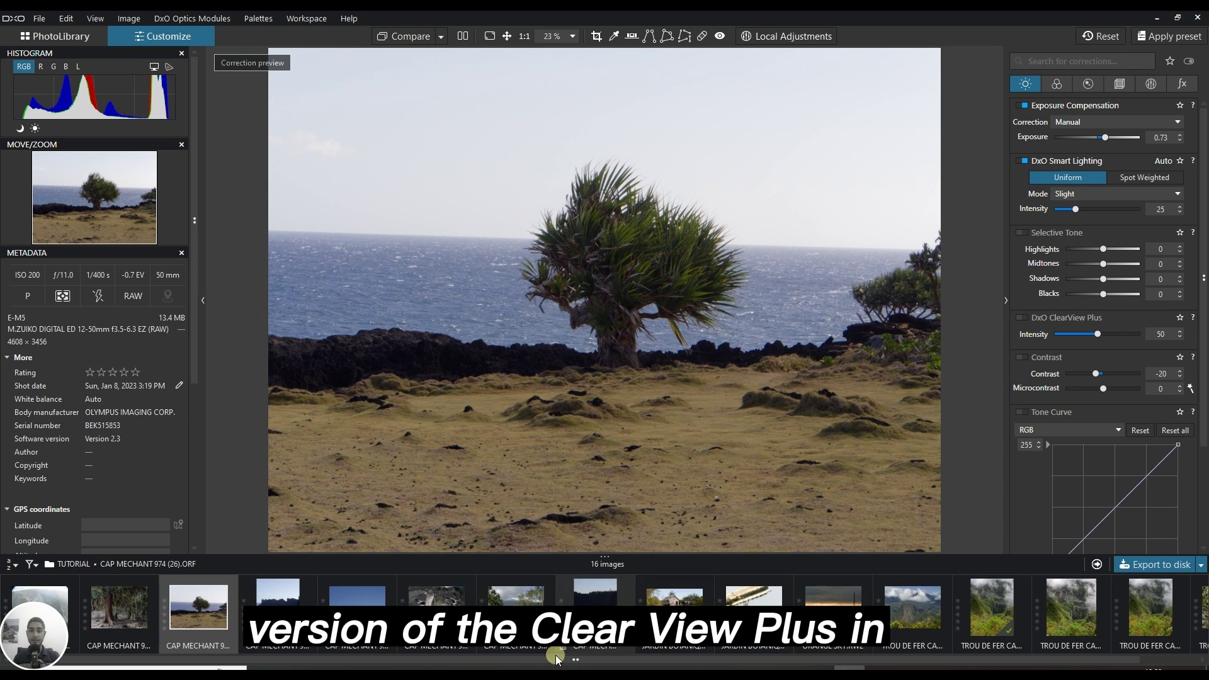
key("alt+Tab")
Open the tree photo on its own in SILKYPIX and raise Dehaze to 25.
double_click(432, 150)
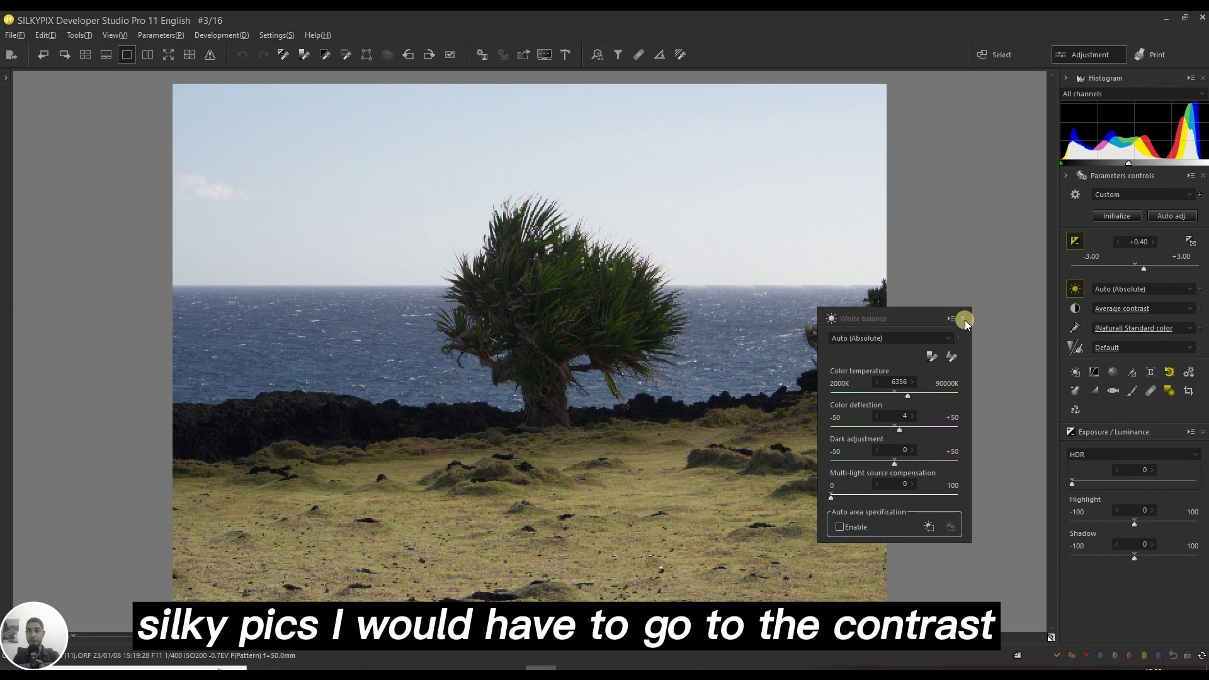
left_click(963, 318)
left_click(1073, 312)
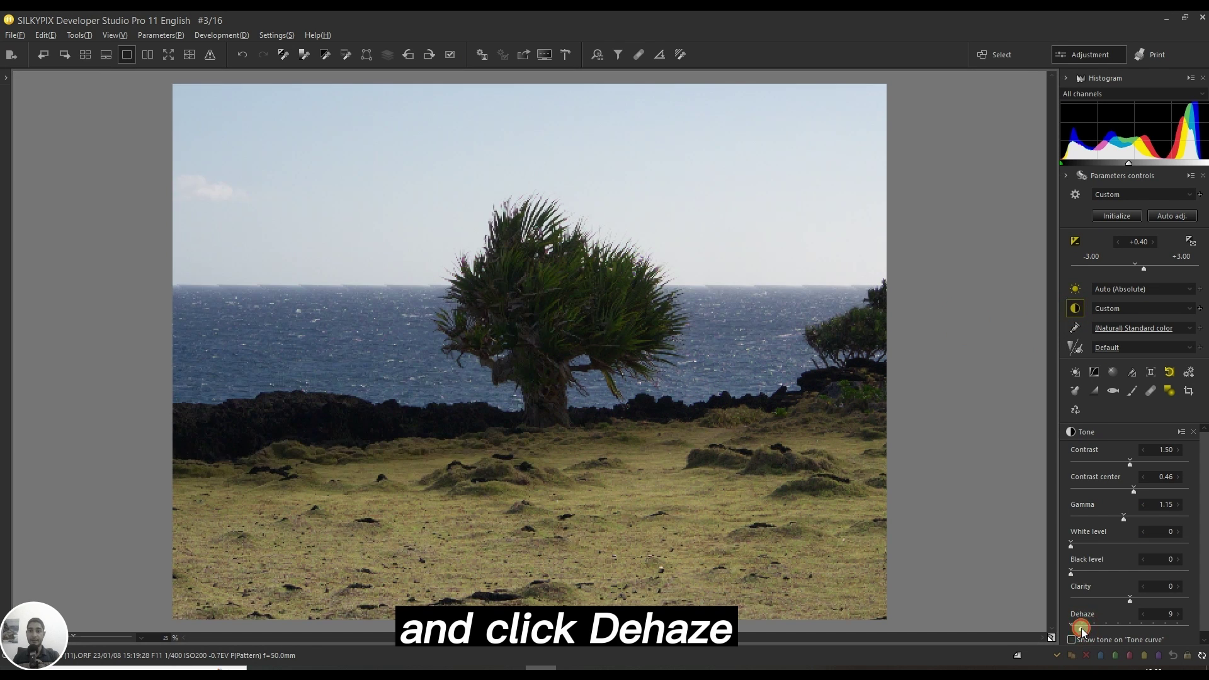
mouse_move(1082, 628)
left_mouse_down()
mouse_move(1101, 626)
mouse_move(1068, 621)
left_mouse_up()
left_click(1101, 626)
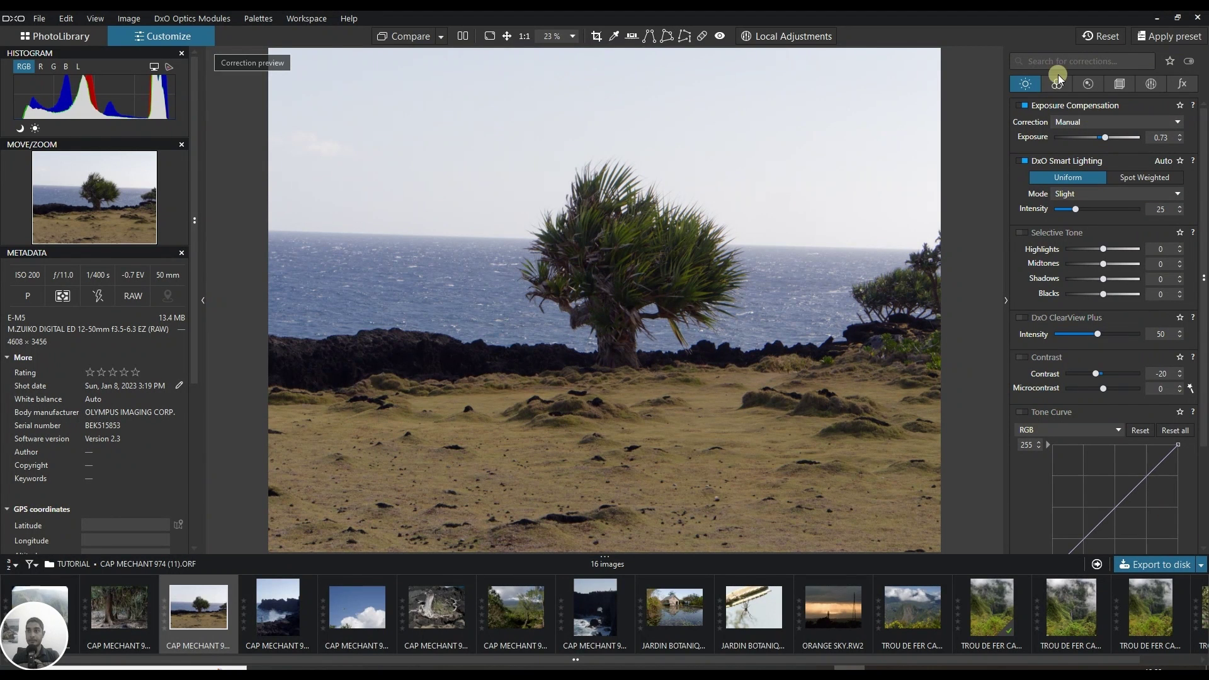
Switch noise reduction to DeepPRIME XD and enable Lens Sharpness correction.
left_click(1083, 86)
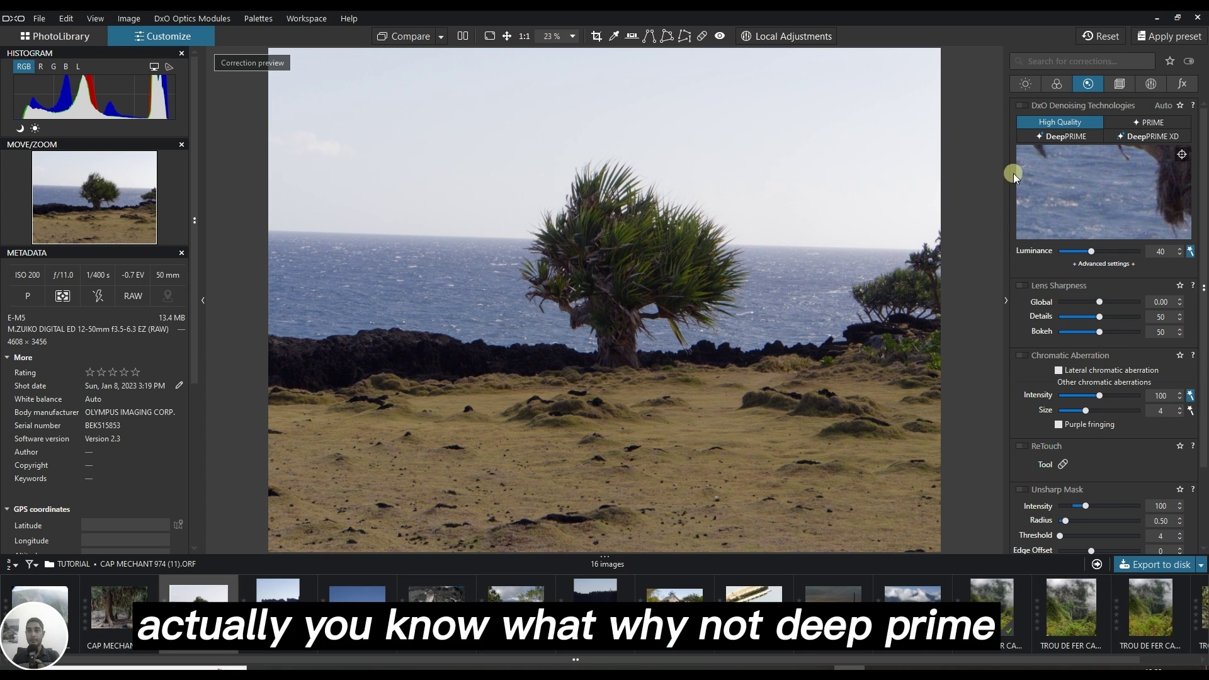
left_click(1142, 137)
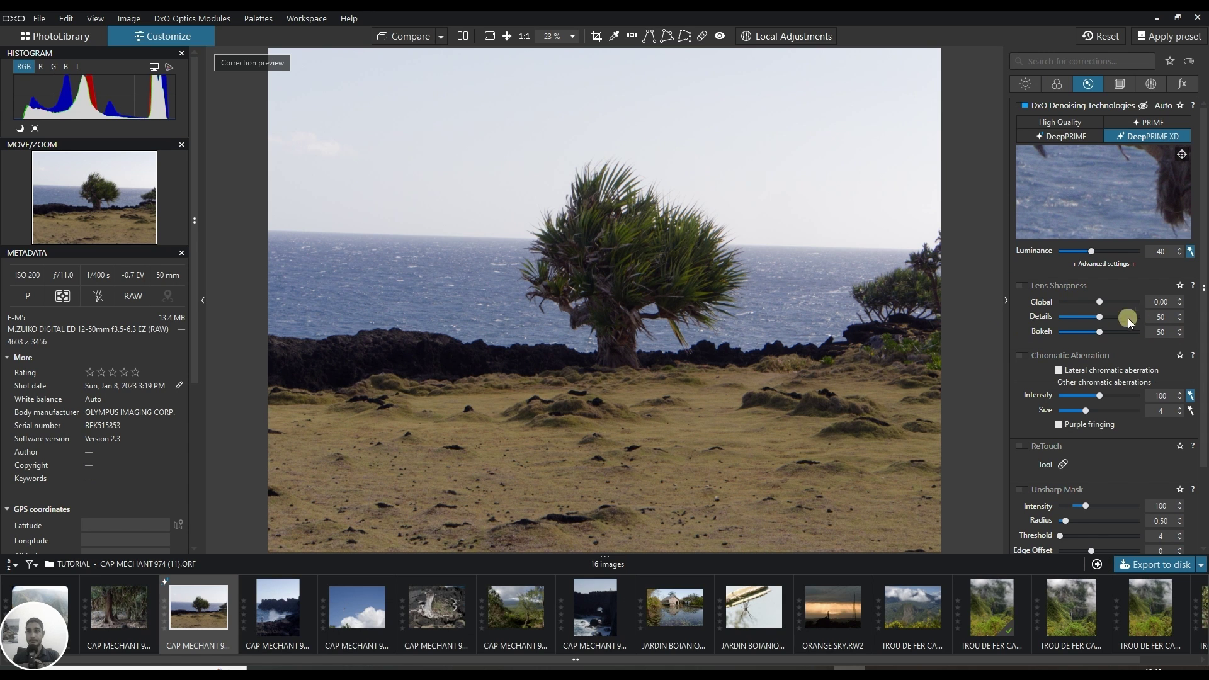
left_click(1021, 286)
scroll(1035, 467, "down", 3)
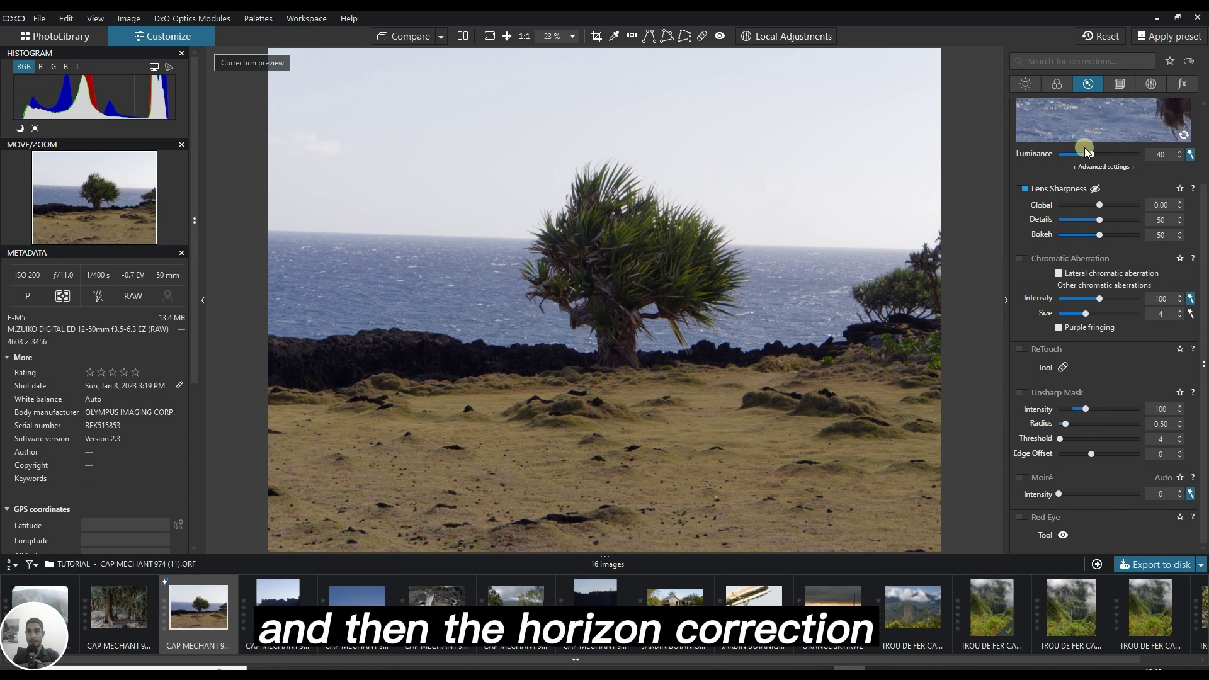
Auto-level the horizon to -1.85 and enable crop set to Auto based on the horizon correction.
left_click(1152, 82)
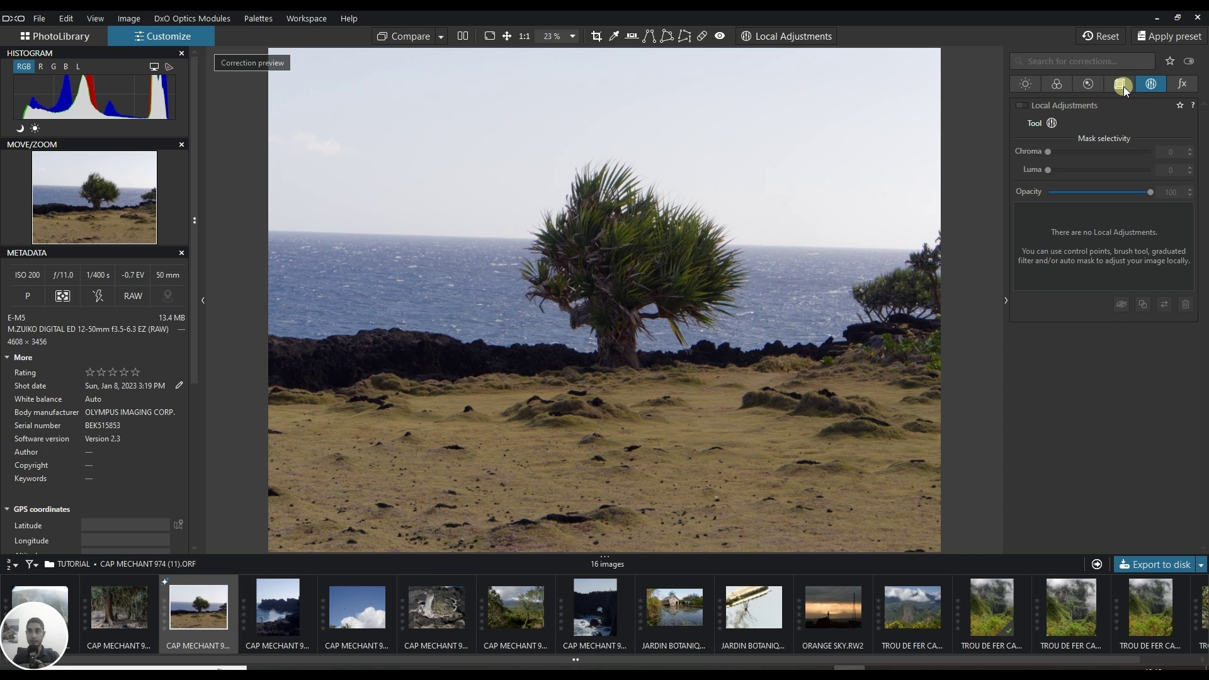
left_click(1122, 85)
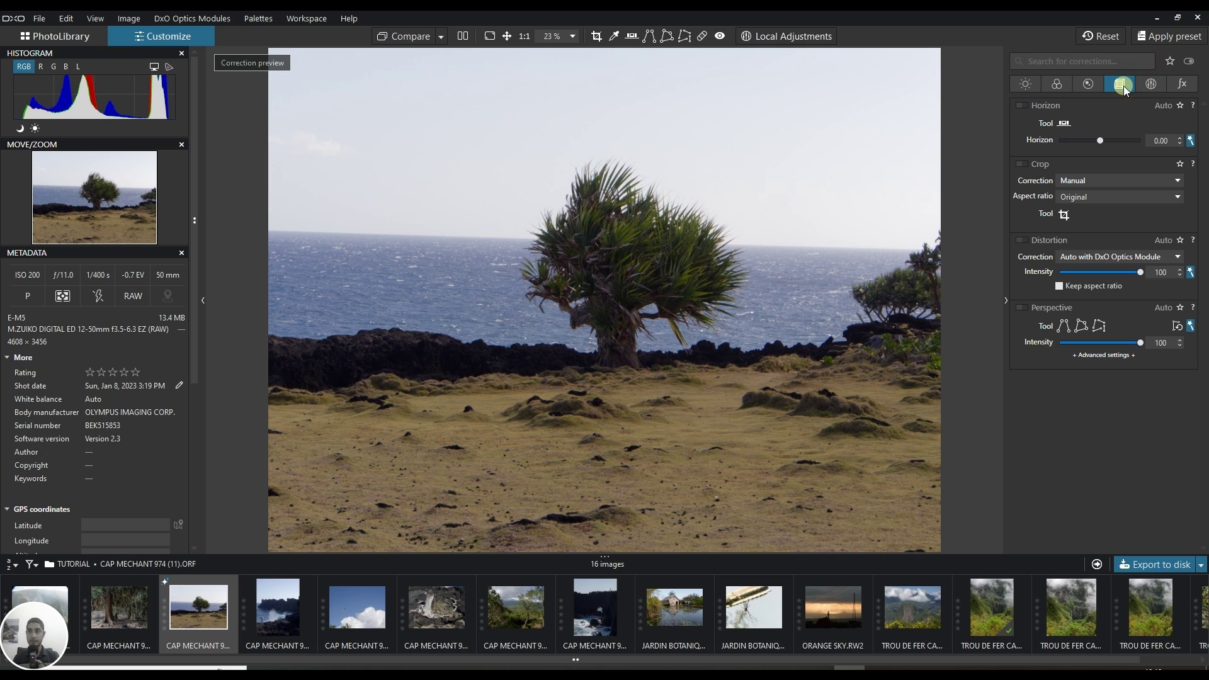
left_click(1024, 106)
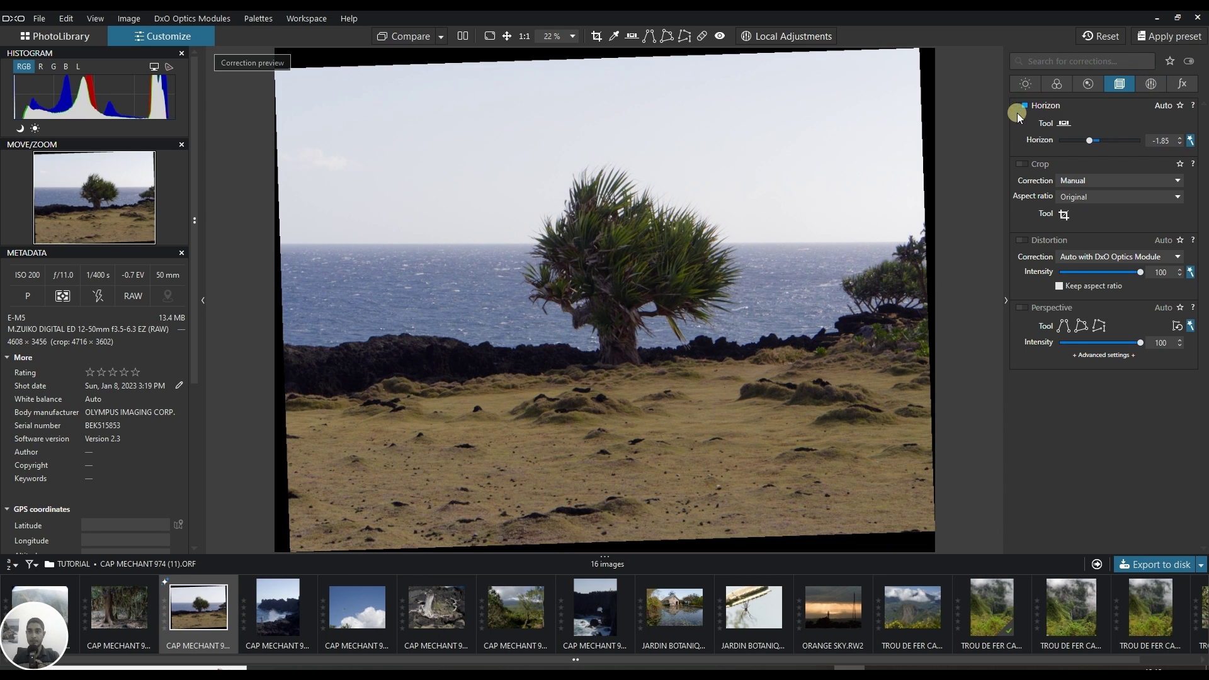
left_click(1022, 163)
left_click(1105, 180)
left_click(1104, 203)
left_click(1031, 118)
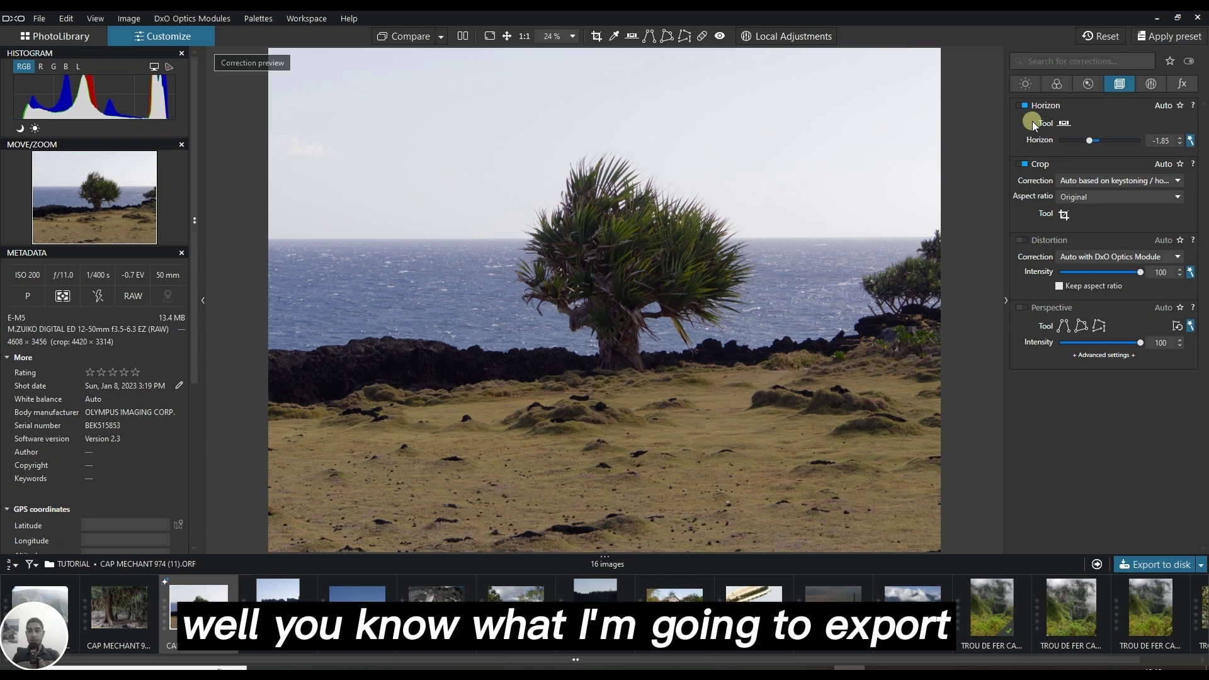
Export the seascape as a JPEG to the Desktop, overwriting the existing file.
left_click(1152, 565)
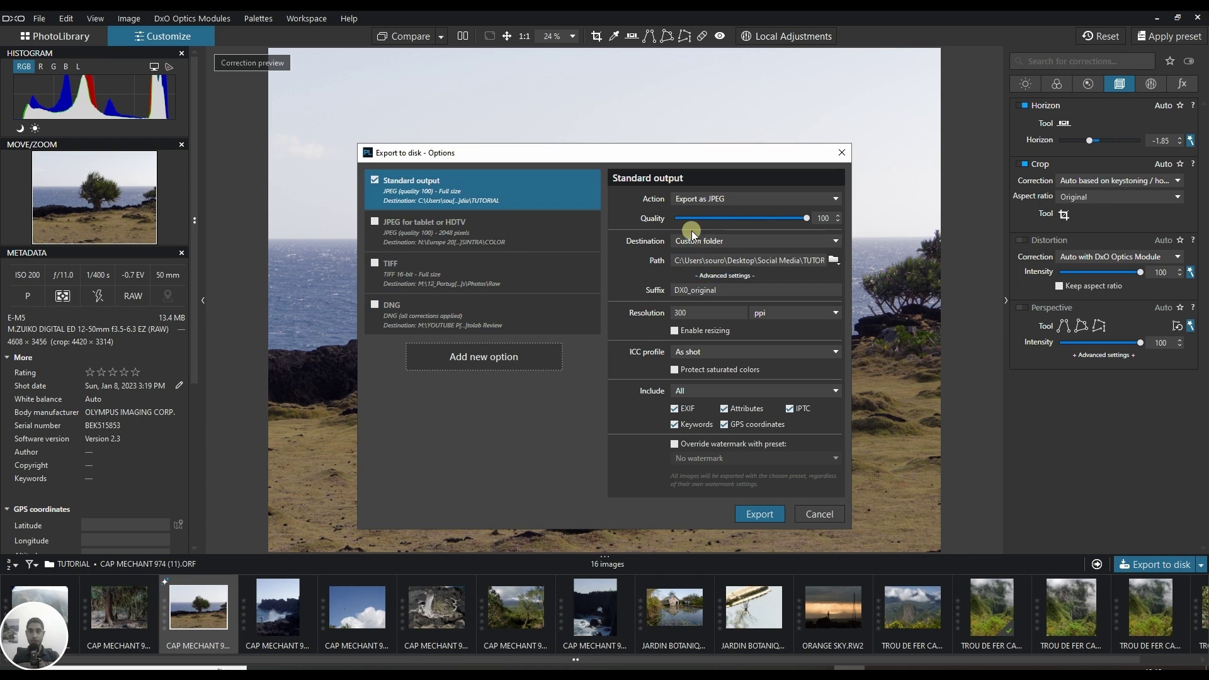
left_click(762, 243)
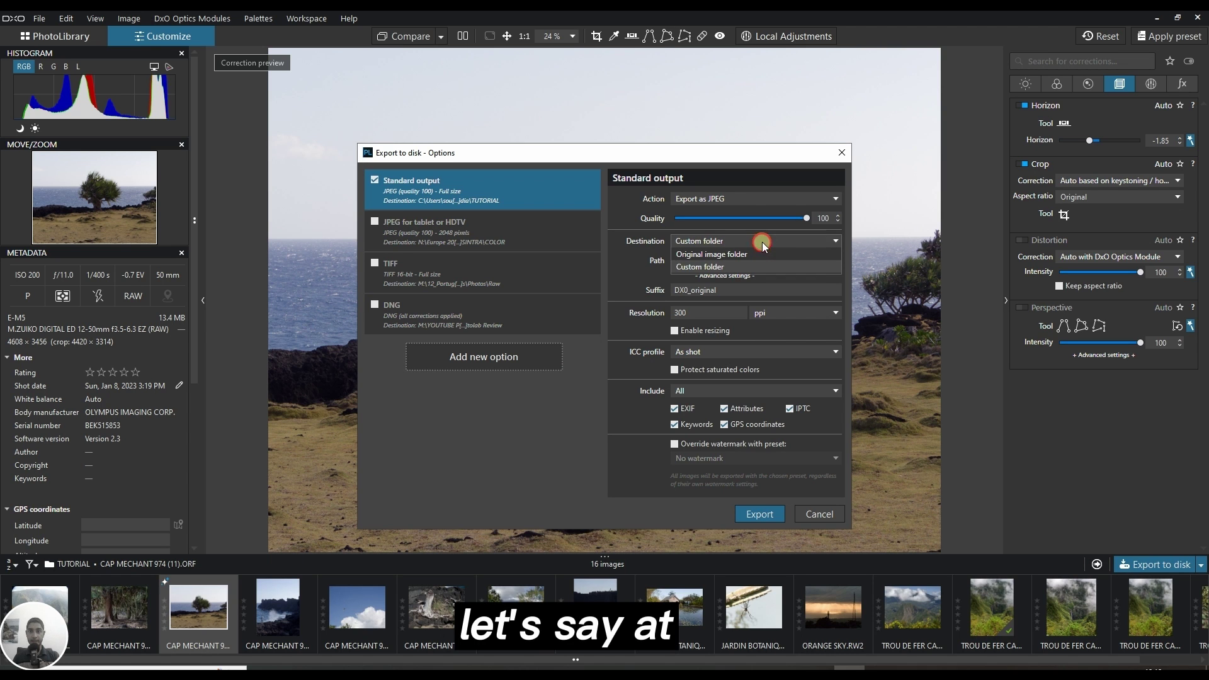
left_click(762, 265)
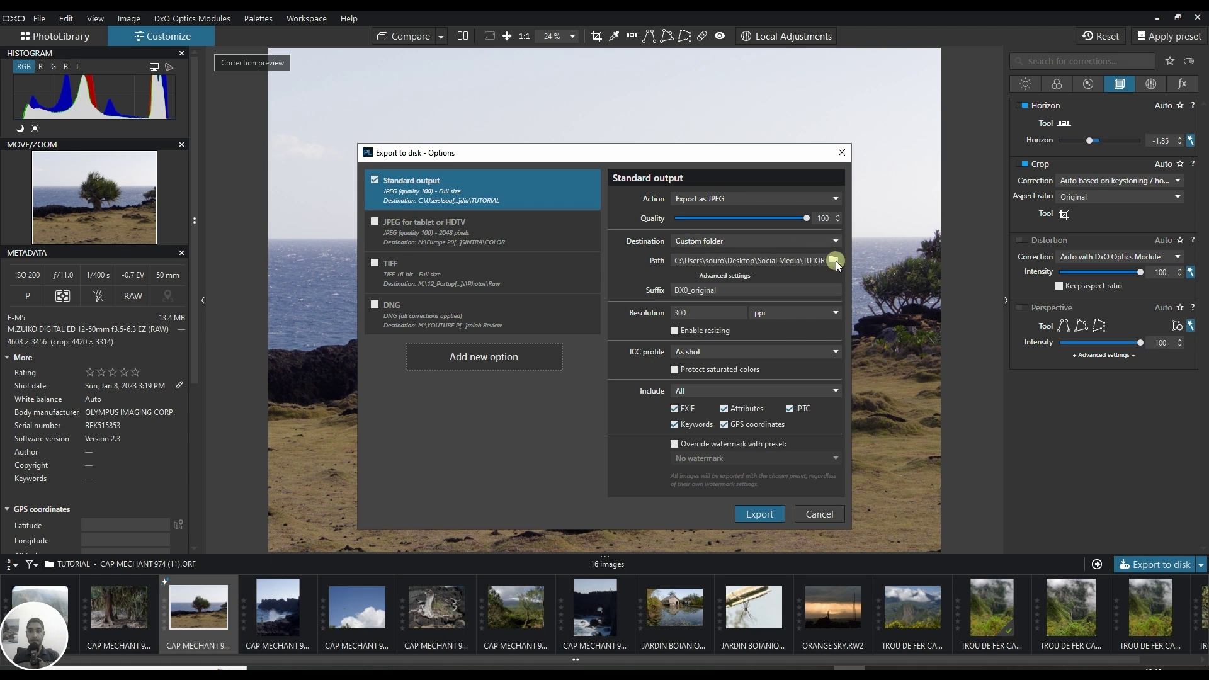
left_click(833, 260)
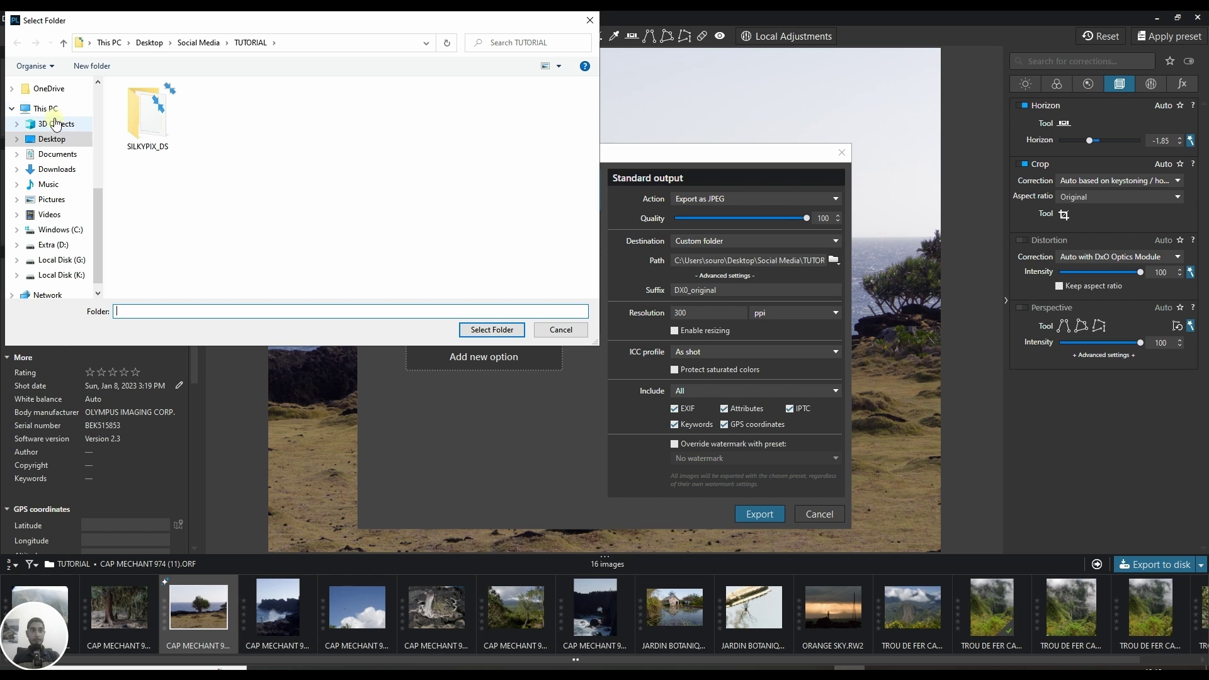
left_click(60, 142)
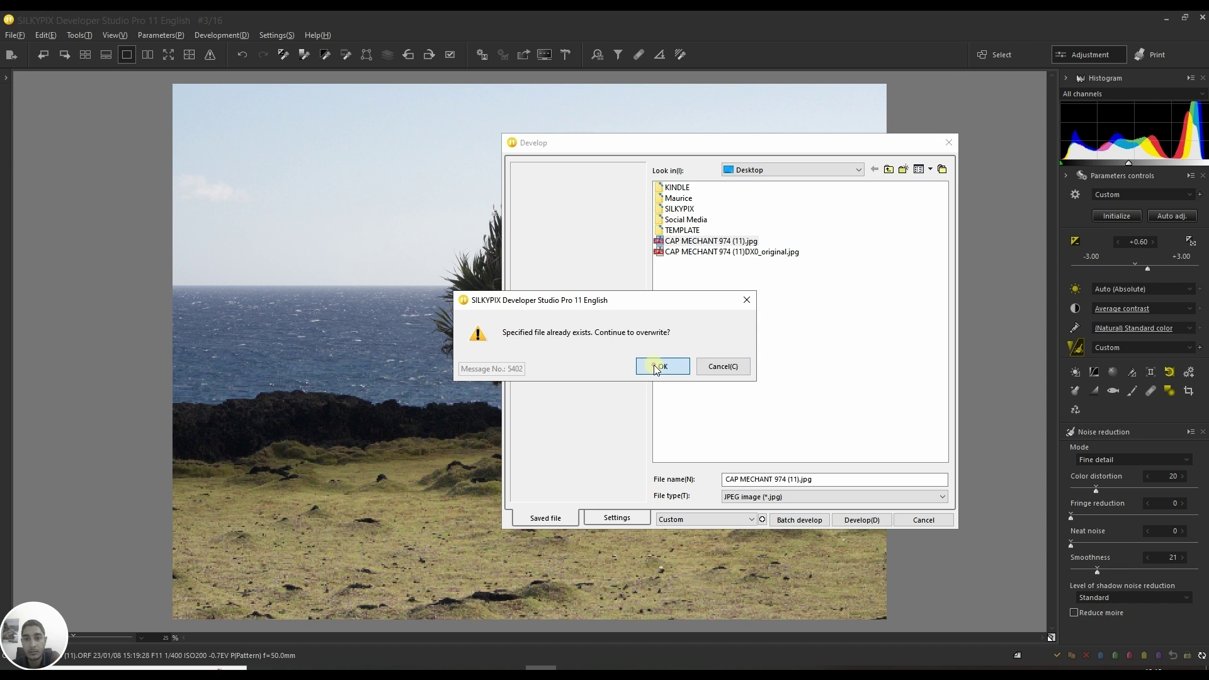
left_click(653, 365)
mouse_move(850, 668)
left_click(850, 623)
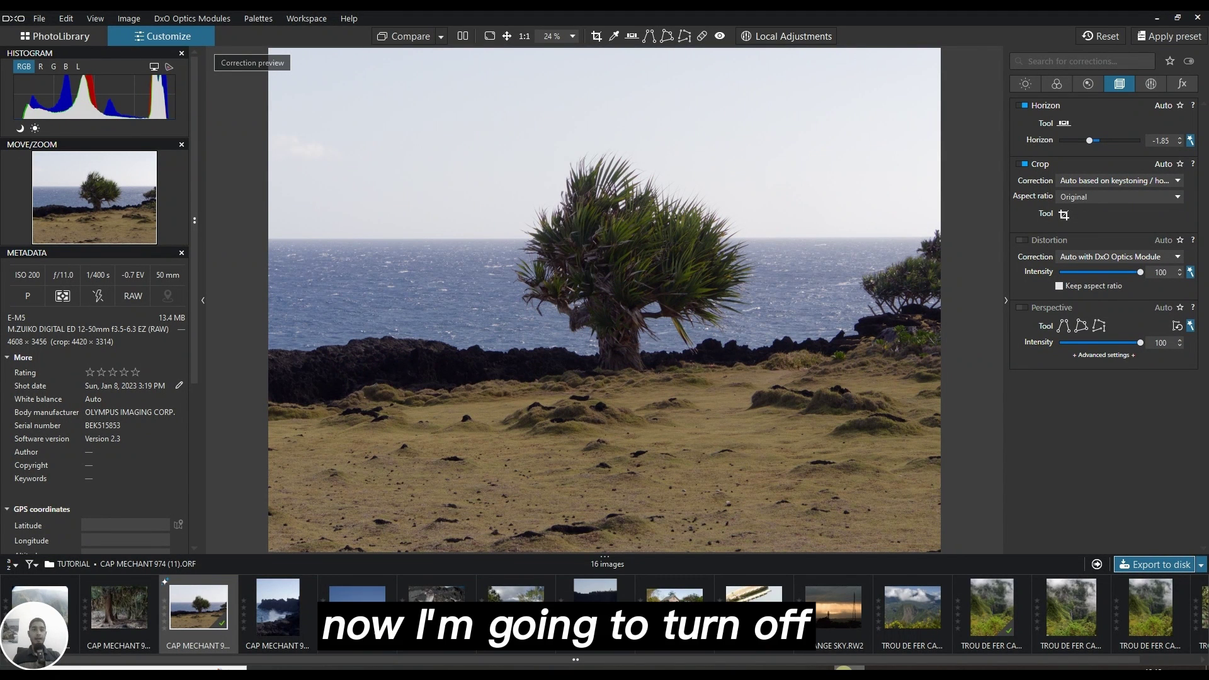
Compare the two CAP MECHANT 974 (11) JPEGs side by side in FastStone.
left_click(1198, 19)
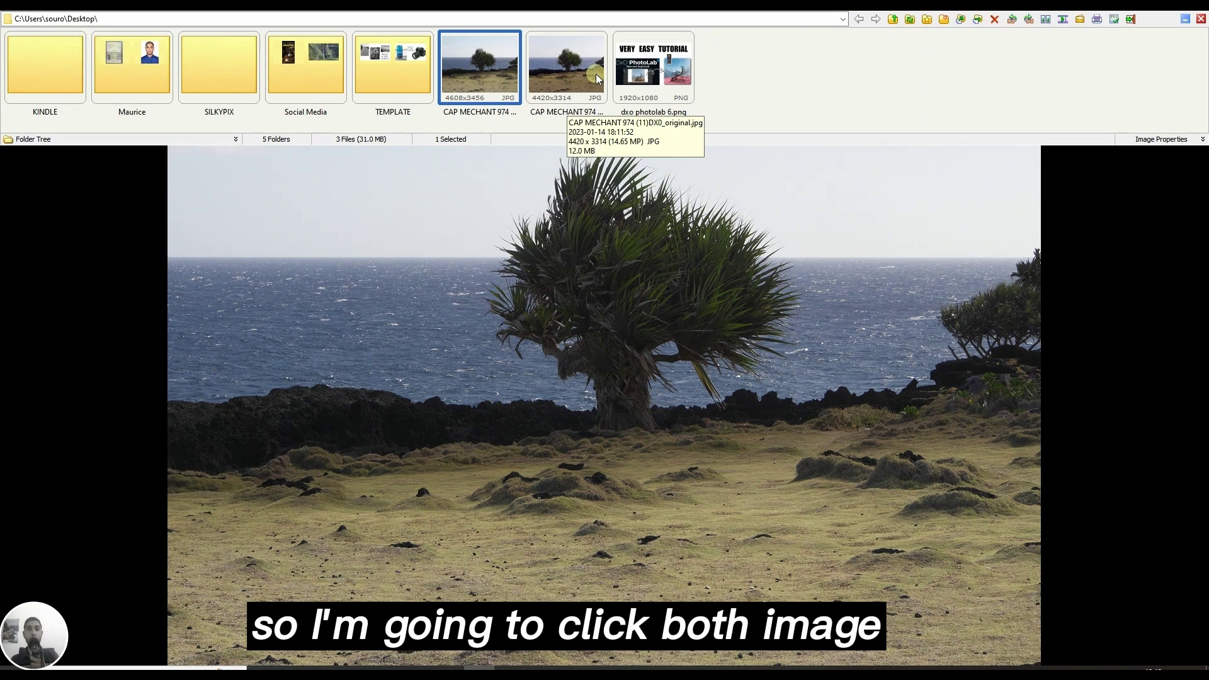
left_click(596, 73, "ctrl")
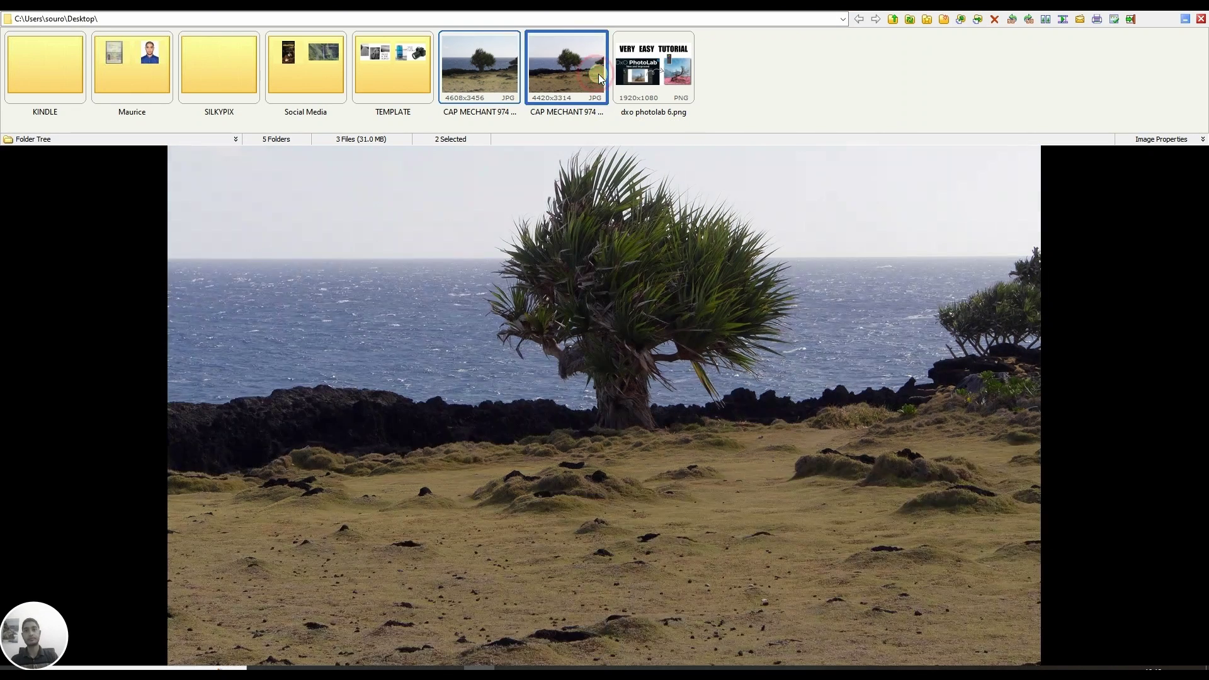
left_click(1051, 20)
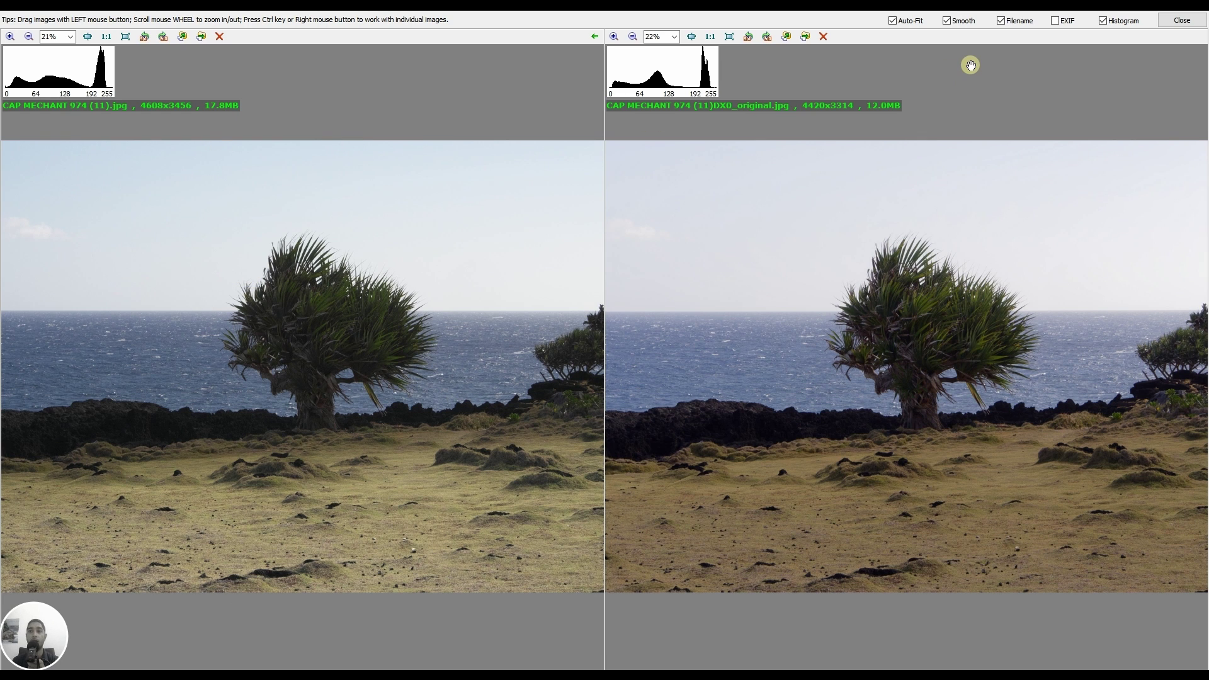
left_click(1055, 21)
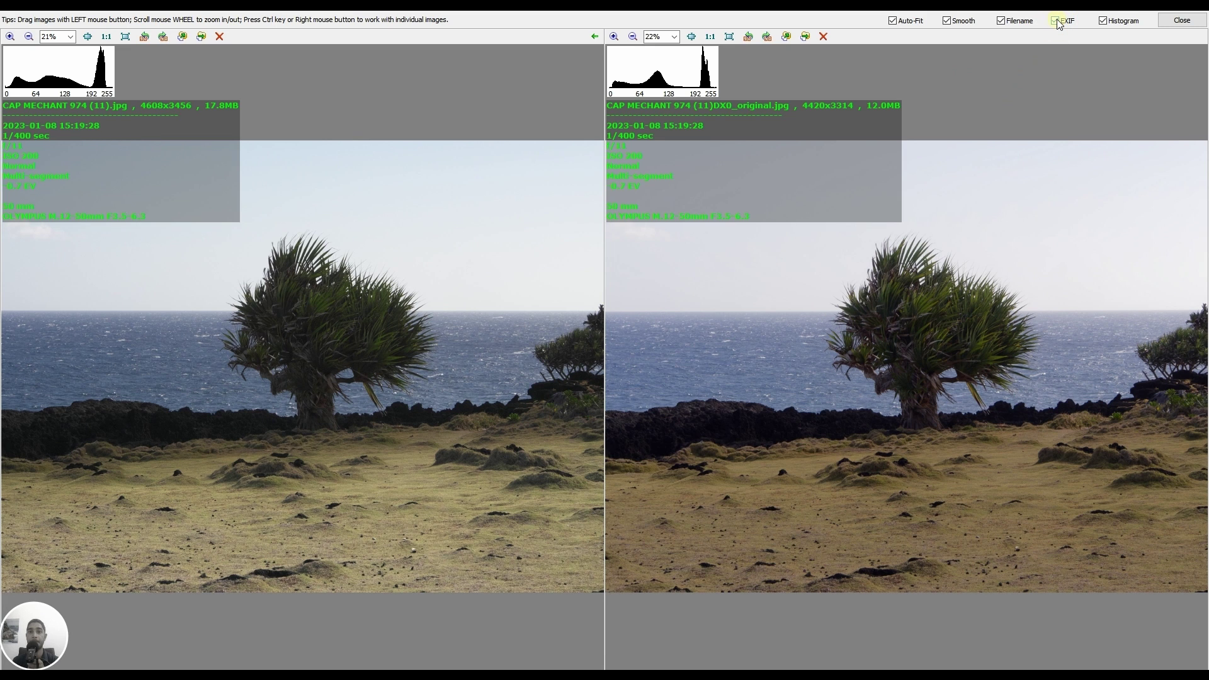
left_click(1055, 21)
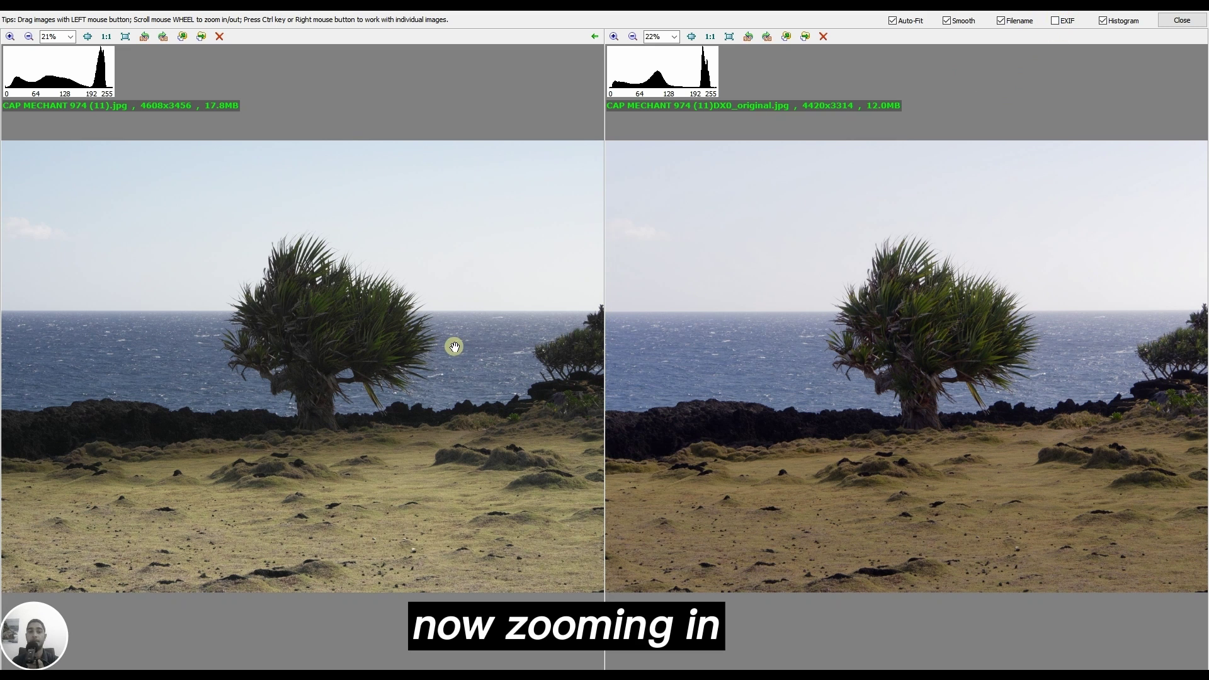
scroll(454, 347, "up", 8)
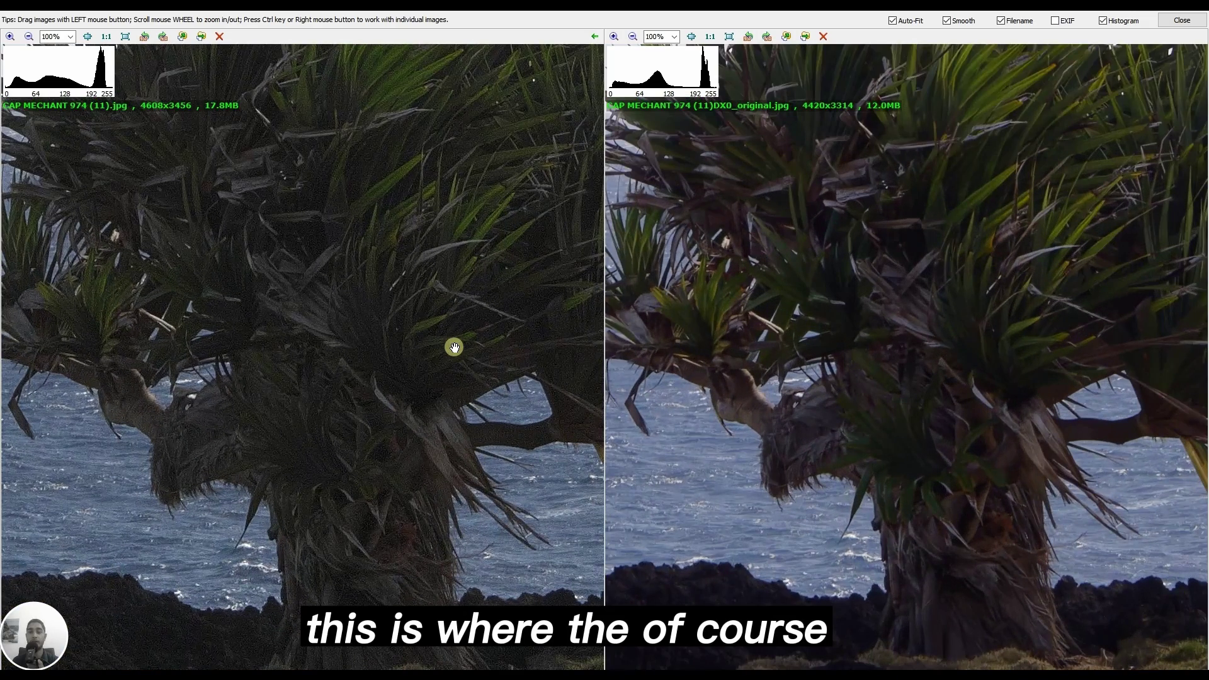
left_click_drag(441, 418, 238, 537)
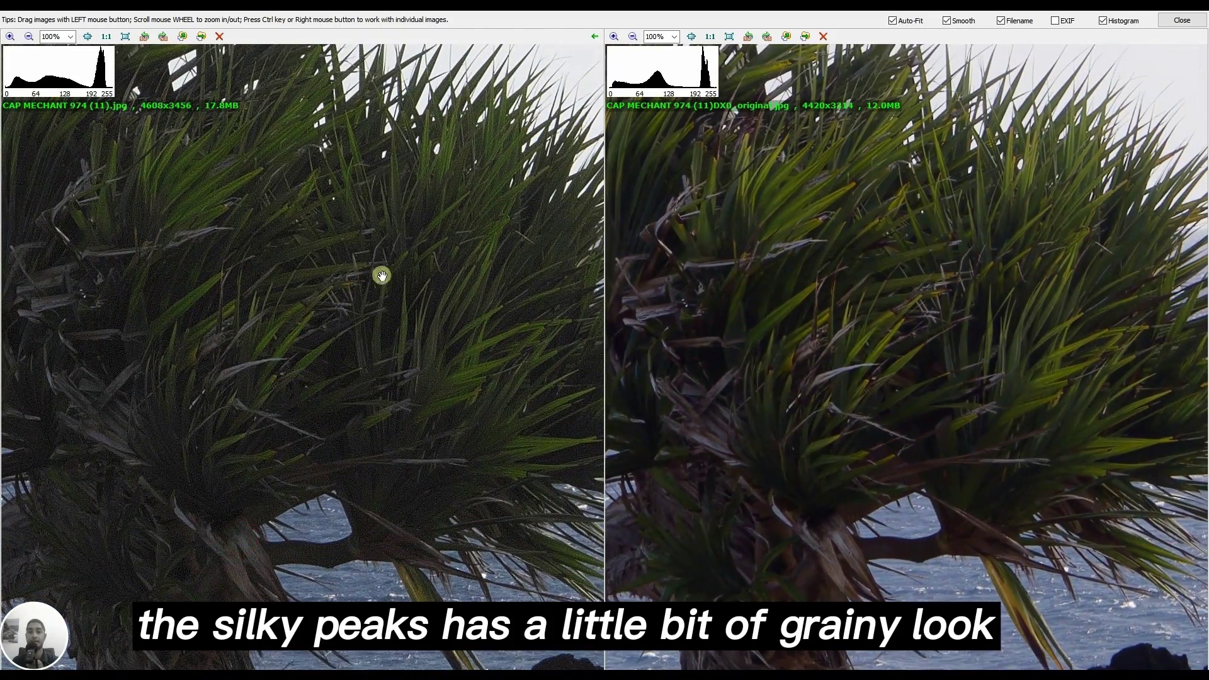
left_click_drag(386, 235, 321, 262)
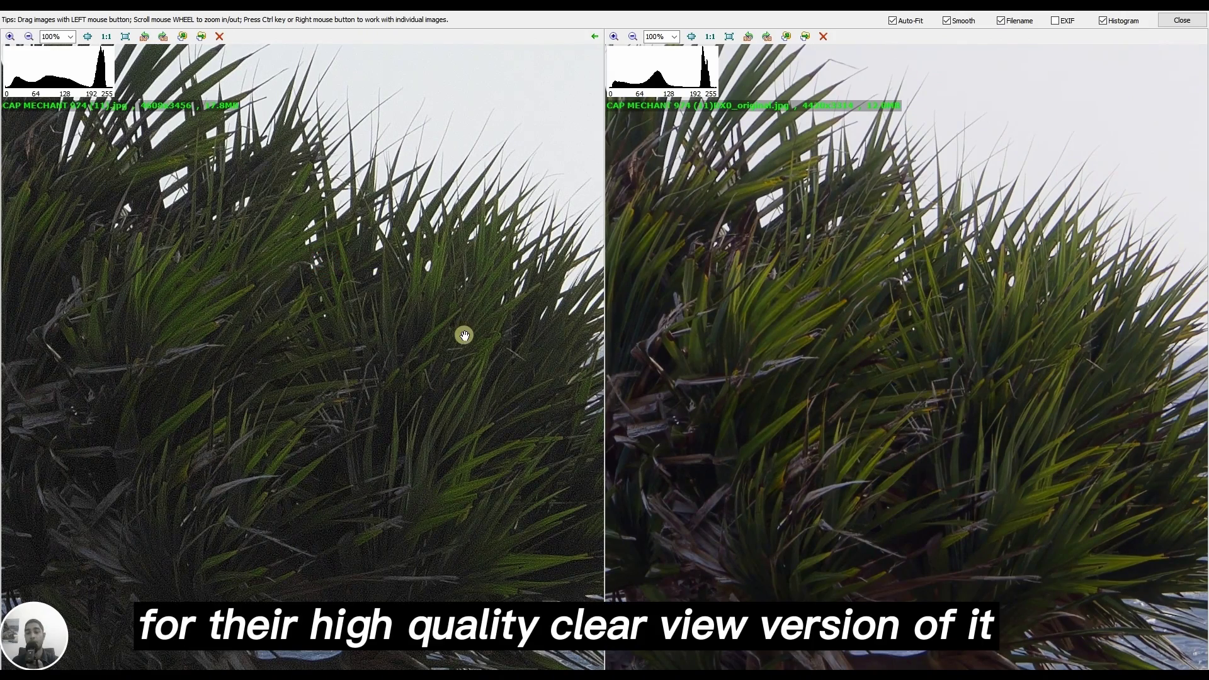
left_click_drag(474, 423, 426, 206)
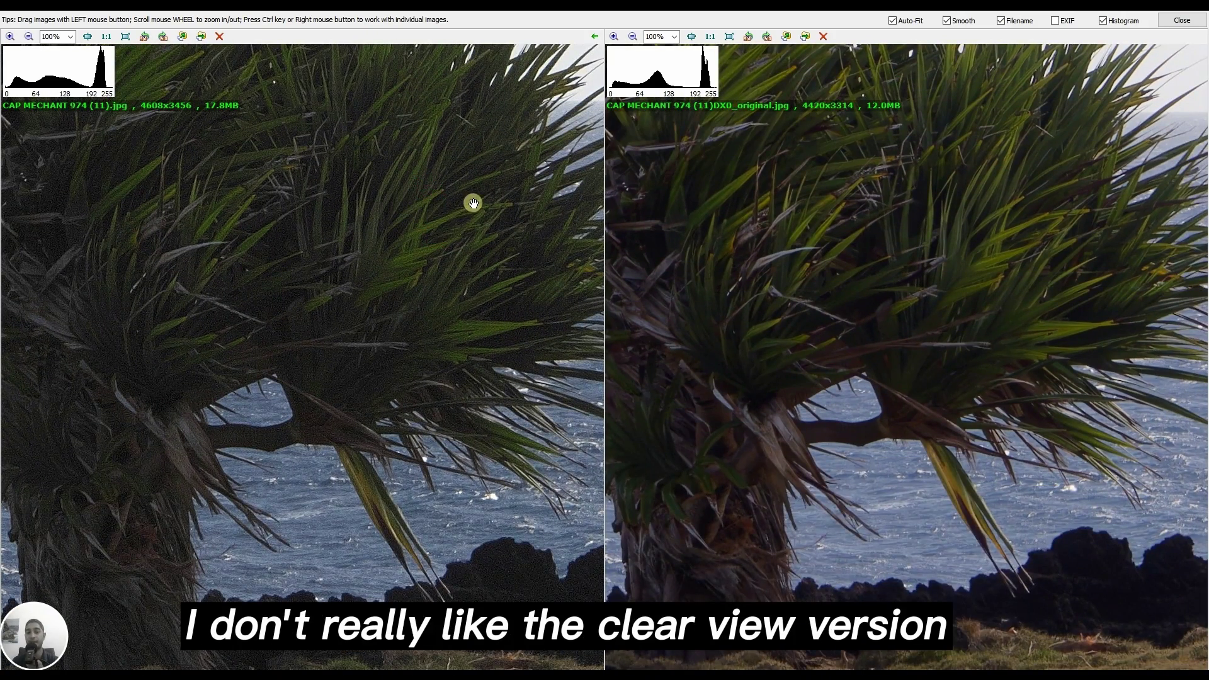
left_click_drag(472, 202, 437, 394)
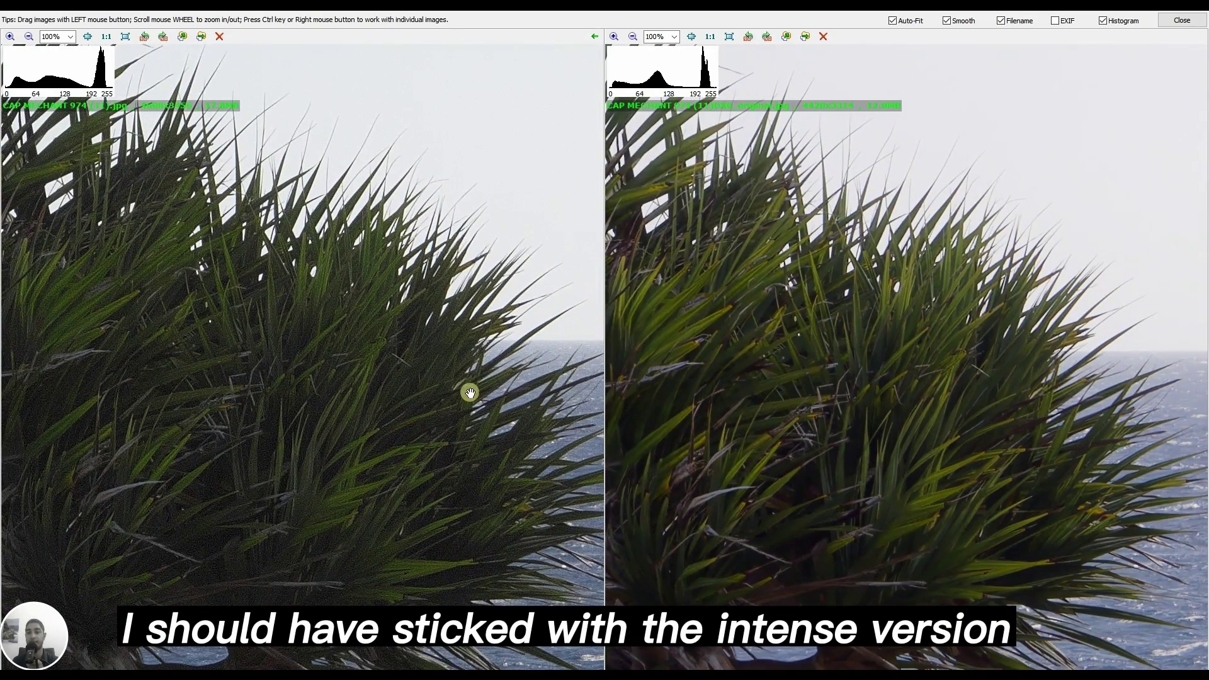
left_click_drag(979, 486, 869, 273)
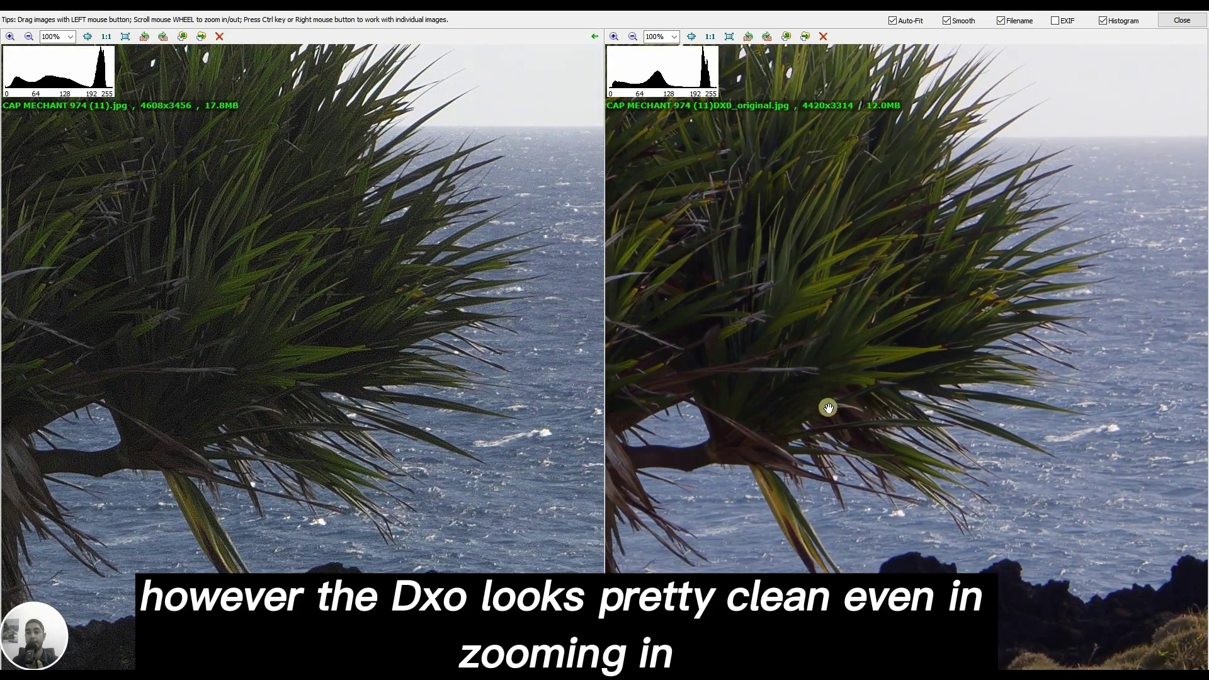
left_click_drag(828, 408, 879, 225)
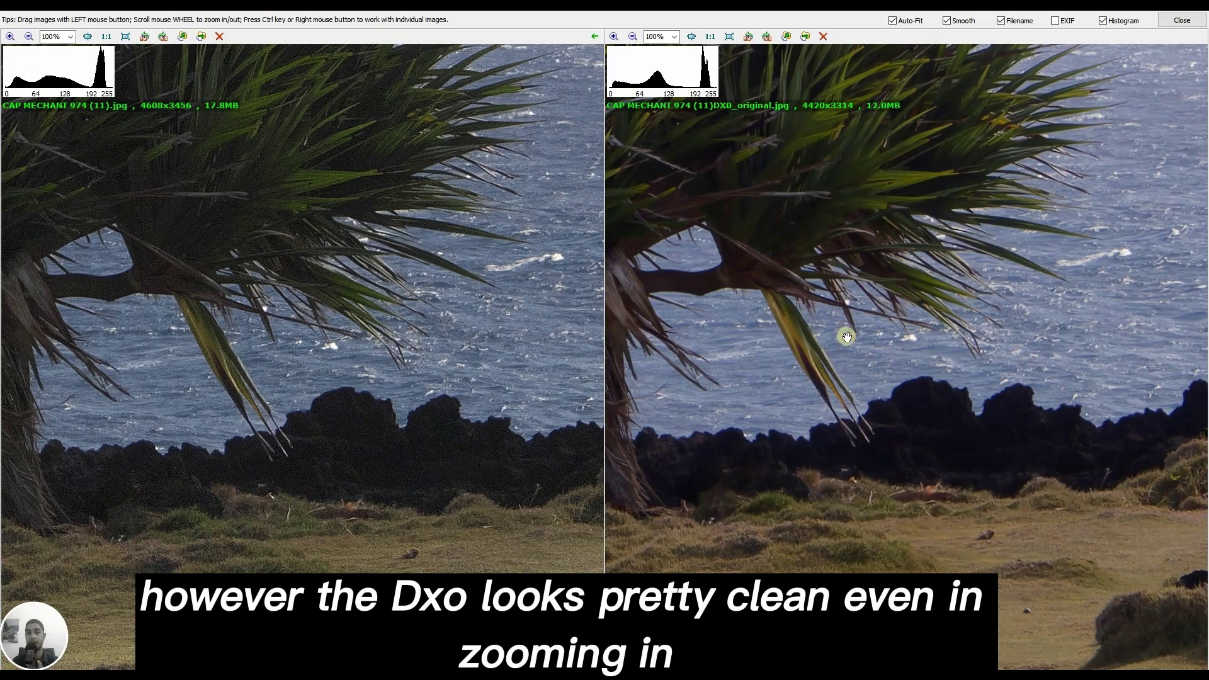
left_click_drag(845, 380, 845, 195)
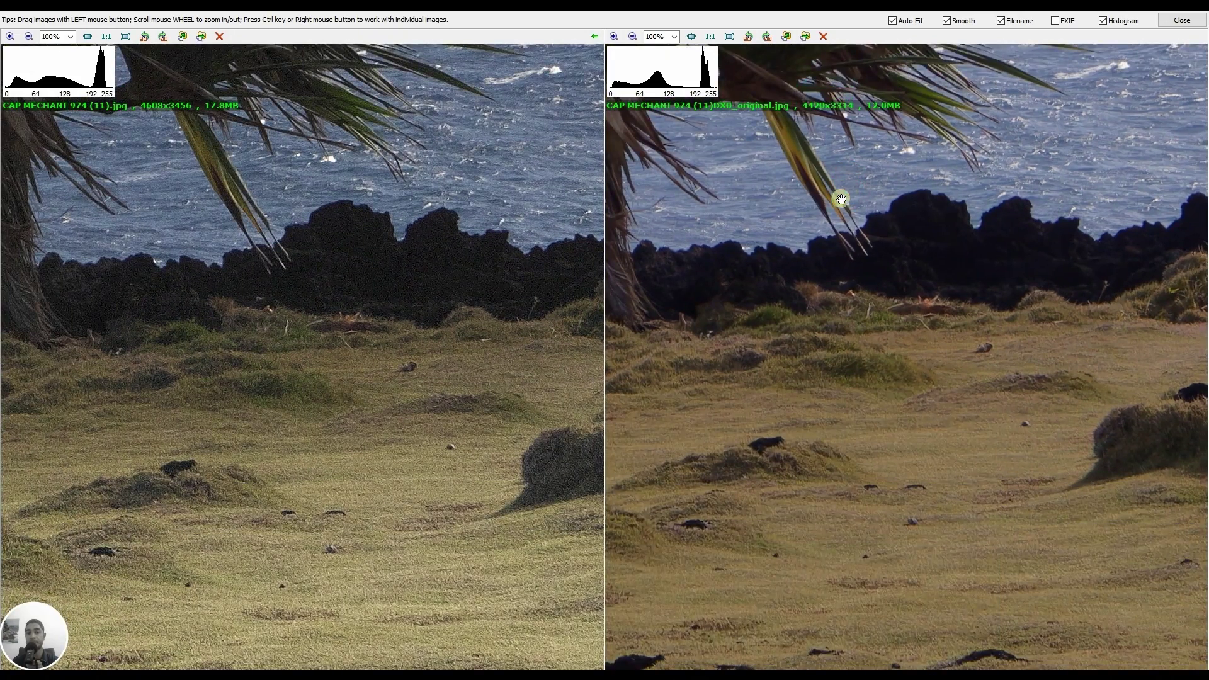
left_click_drag(804, 297, 799, 226)
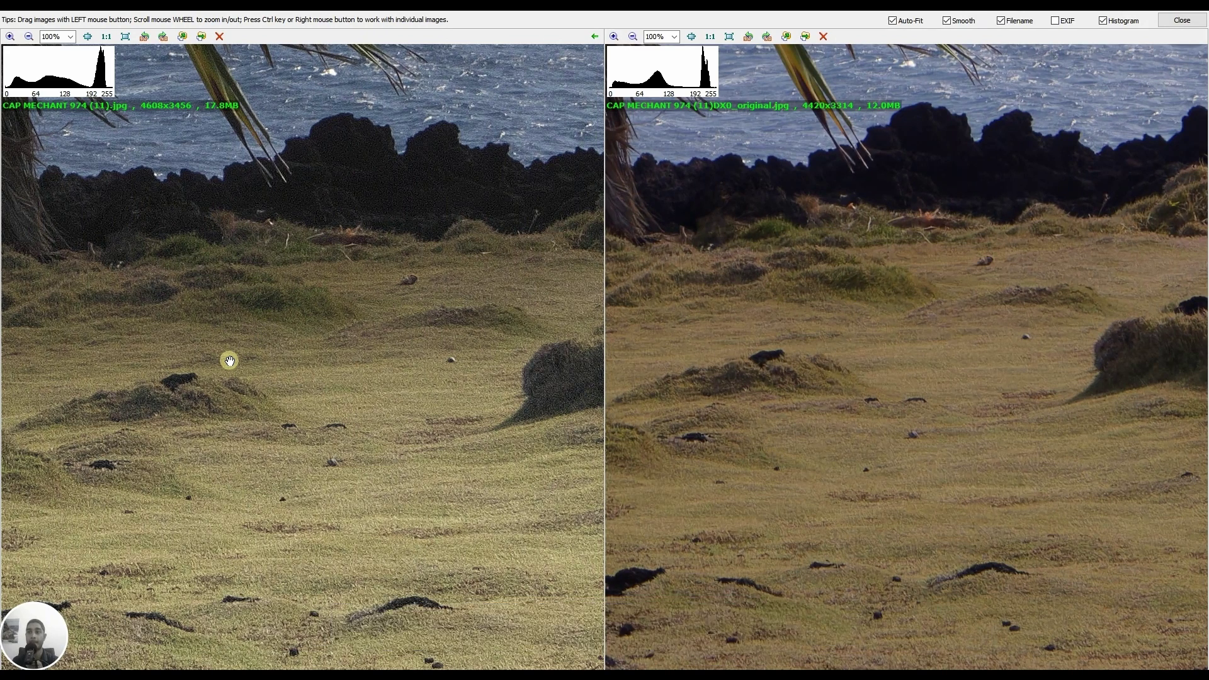
Close the FastStone comparison and show all 16 SILKYPIX photos as thumbnails.
left_click(1187, 21)
mouse_move(478, 65)
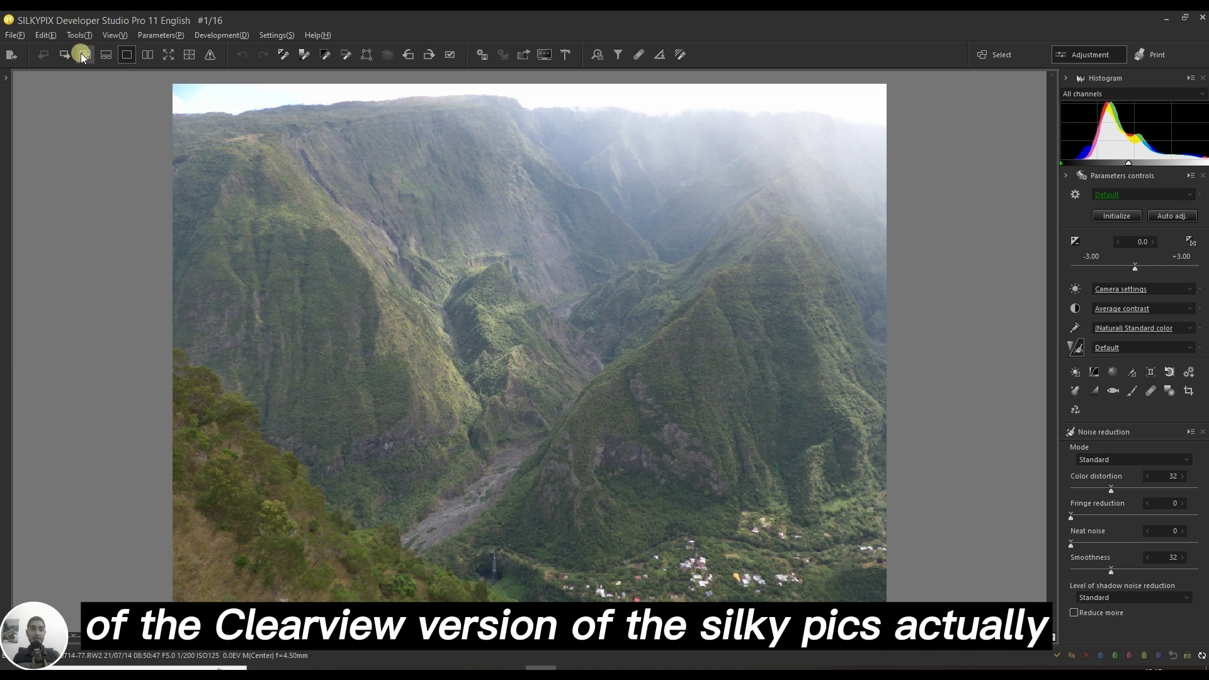
left_click(83, 55)
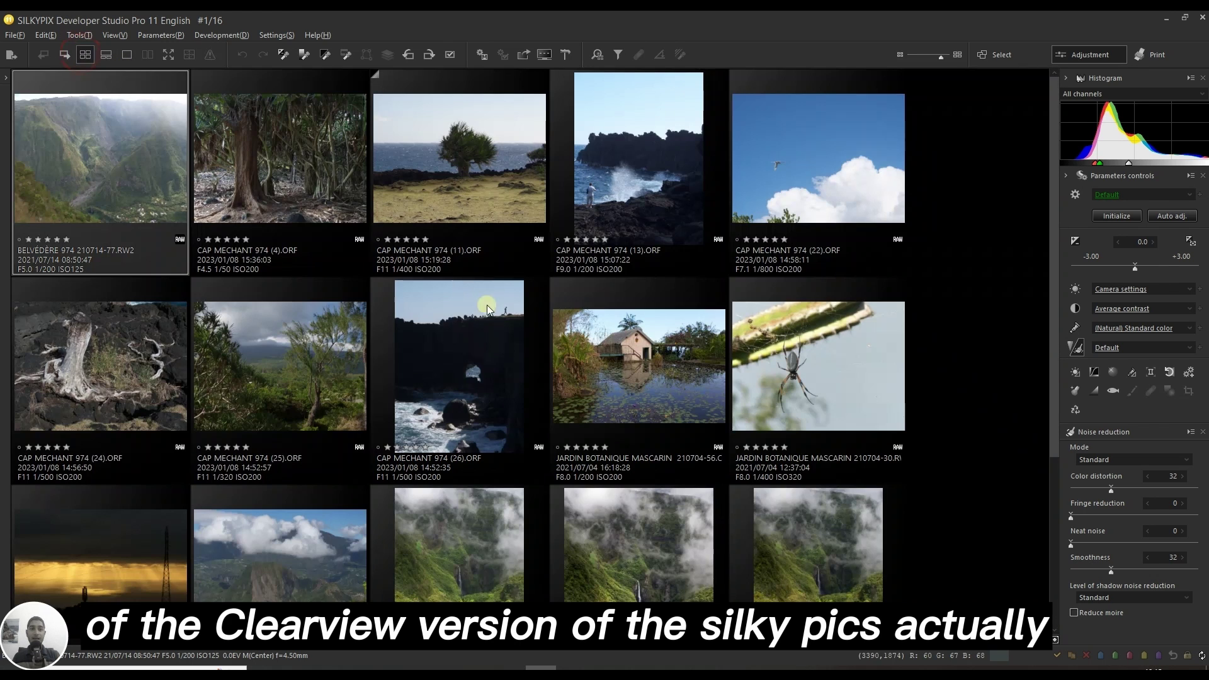
Open the seascape zoomed in and switch its demosaicing engine to Standard.
double_click(471, 176)
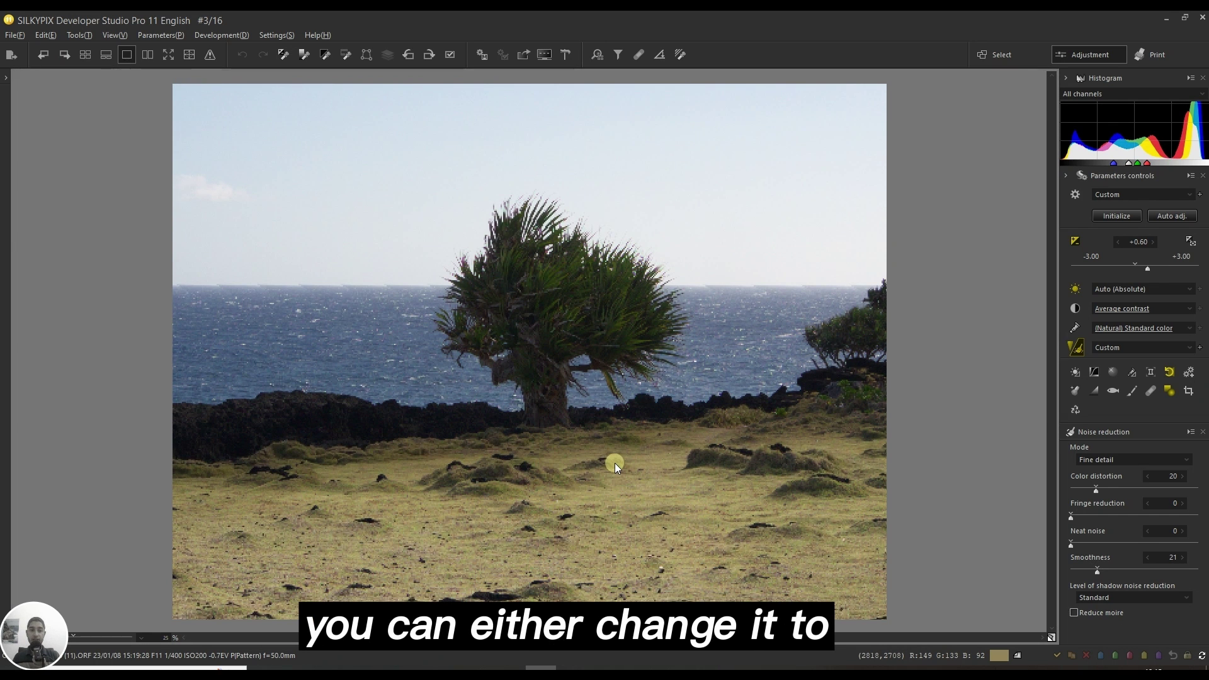
left_click(71, 637)
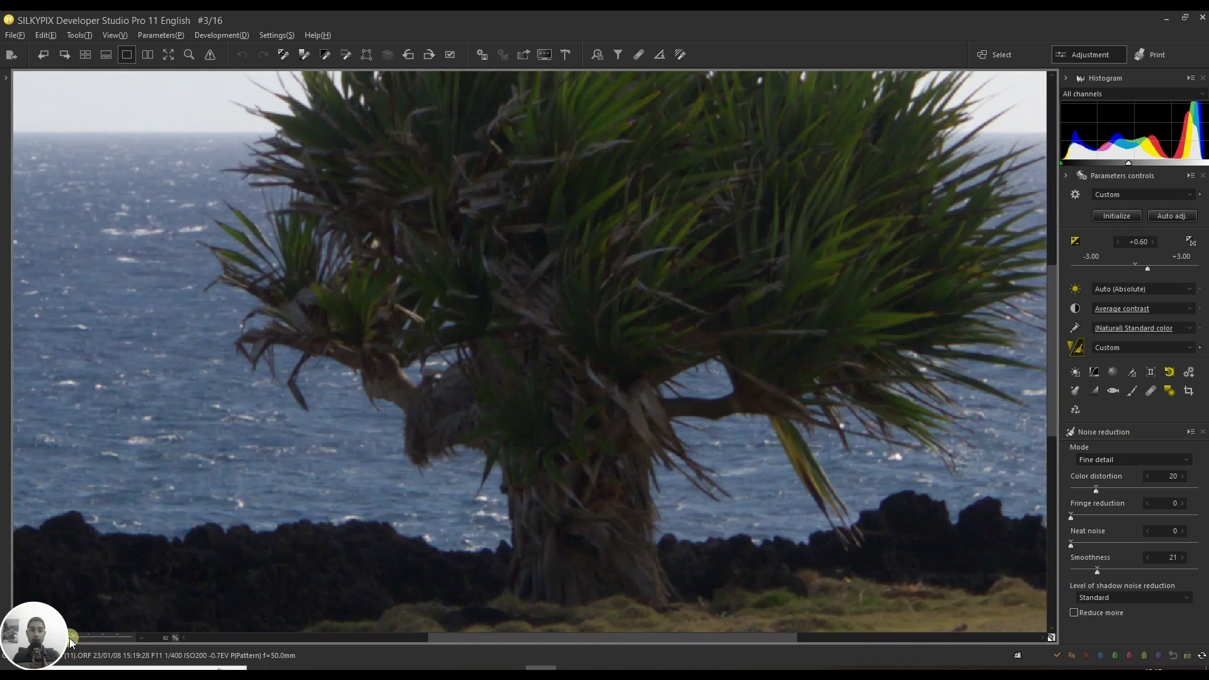
left_click(1190, 373)
left_click(828, 351)
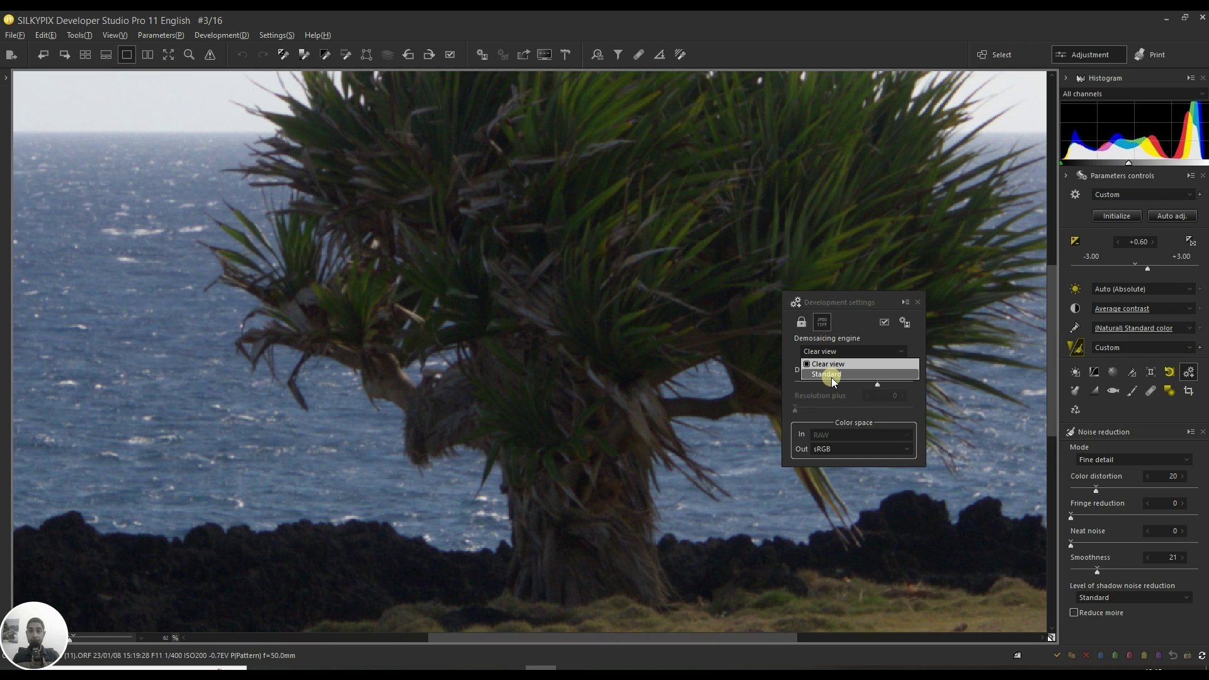
left_click(831, 375)
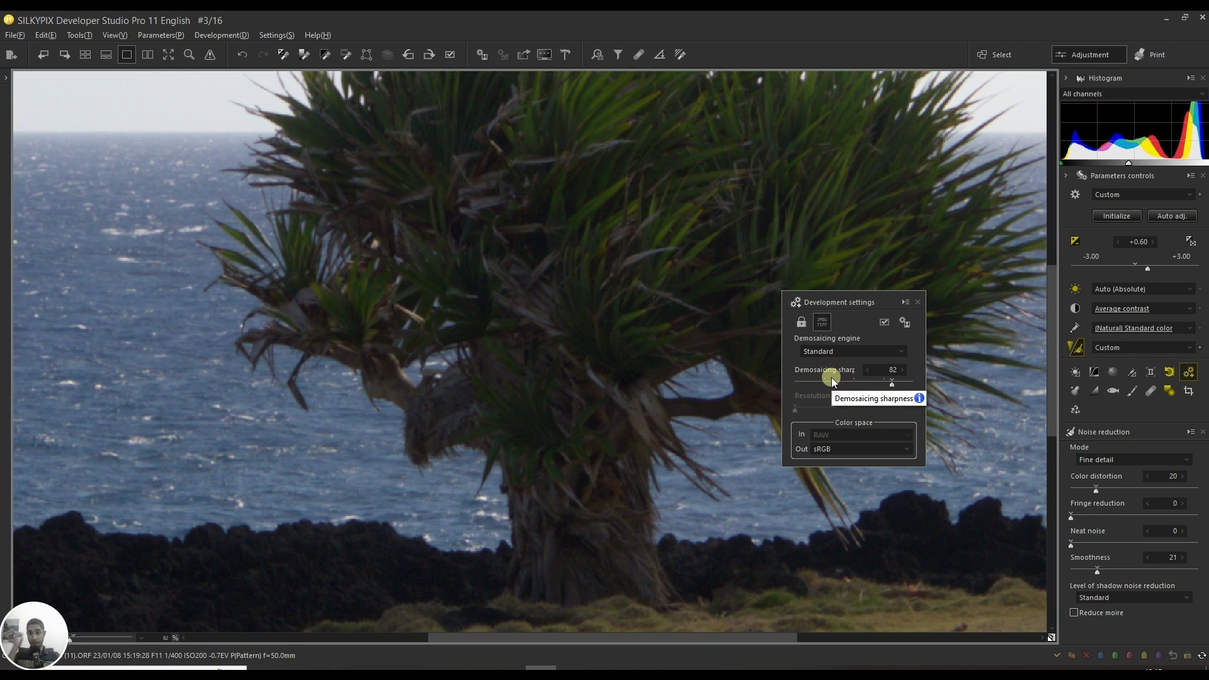
left_click_drag(653, 535, 562, 301)
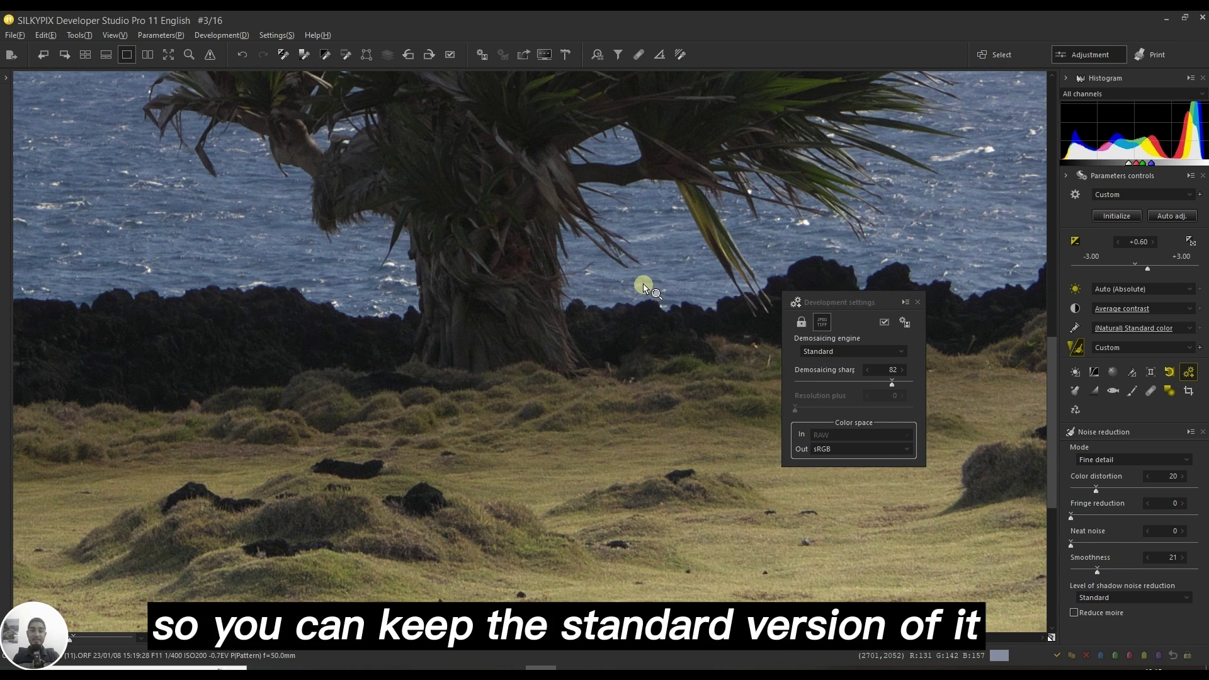
left_click_drag(642, 282, 570, 483)
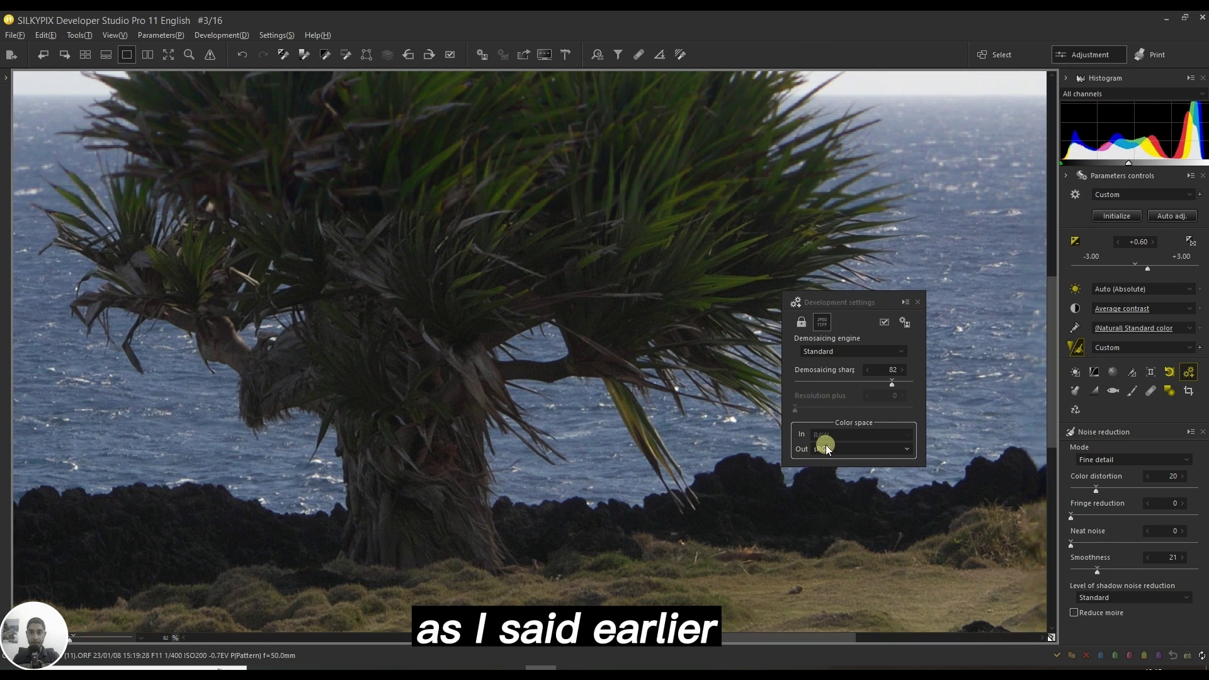
left_click(829, 352)
left_click(829, 364)
left_click_drag(892, 383, 878, 383)
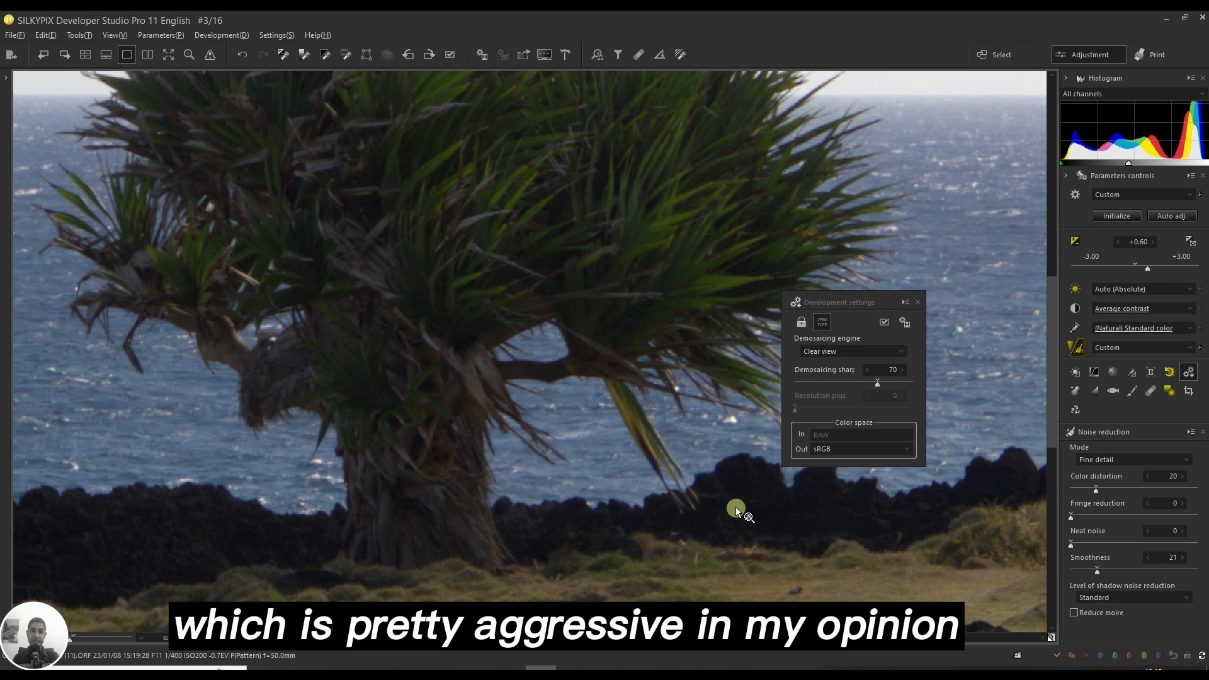
left_click_drag(712, 529, 702, 475)
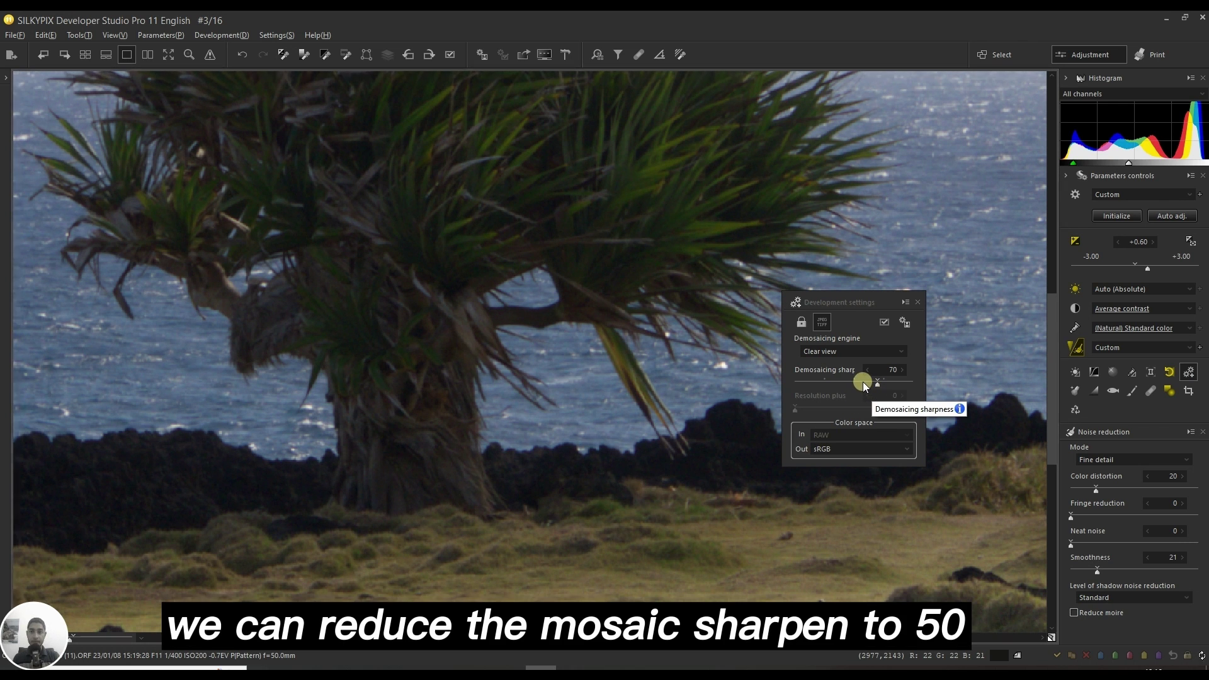
left_click_drag(864, 386, 855, 385)
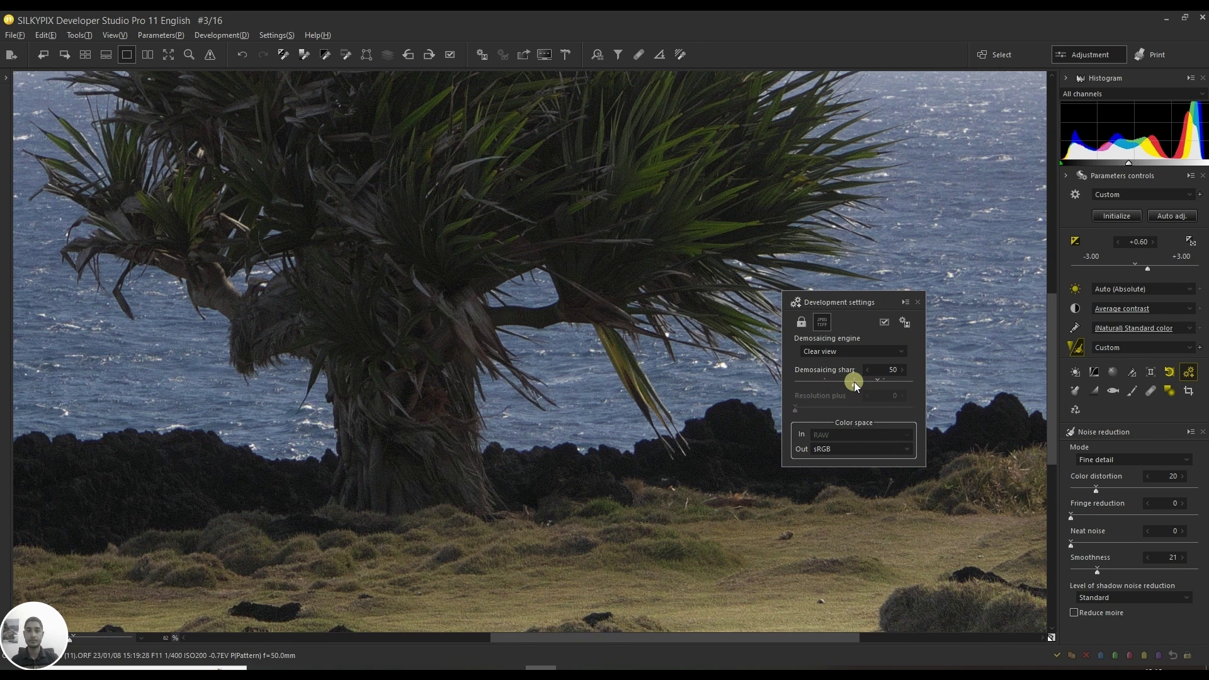
left_click(848, 351)
left_click(838, 368)
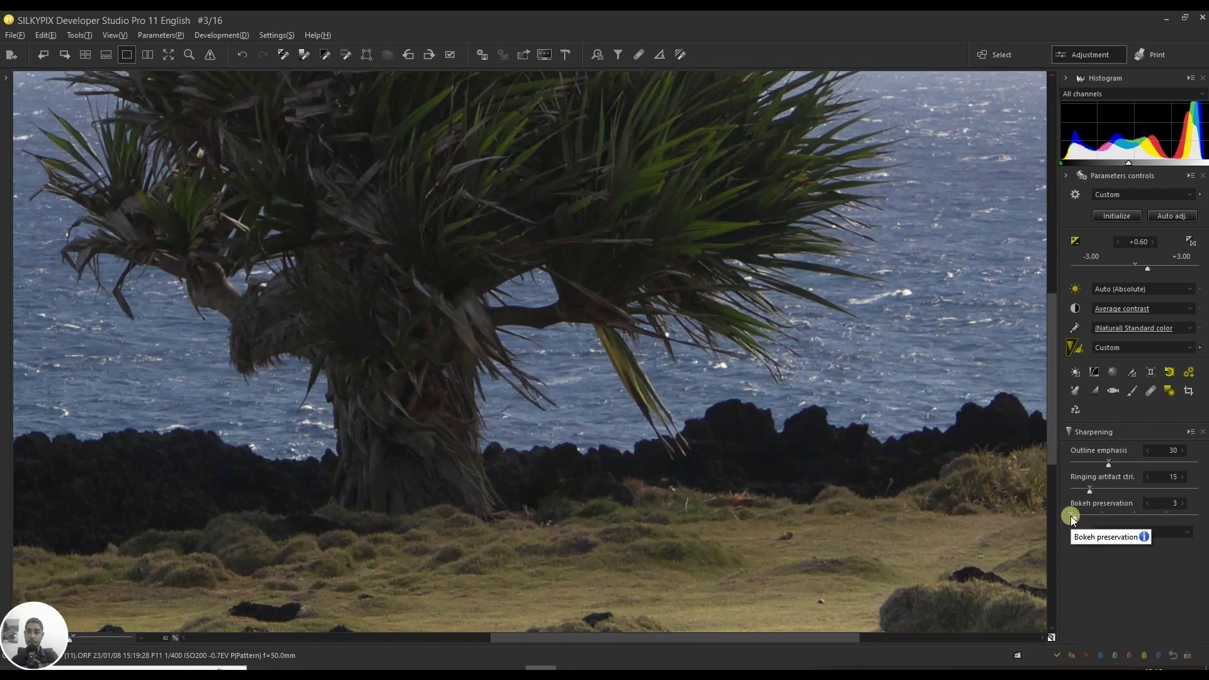
Switch demosaicing to the Clear view engine with sharpness 71.
left_click(1072, 516)
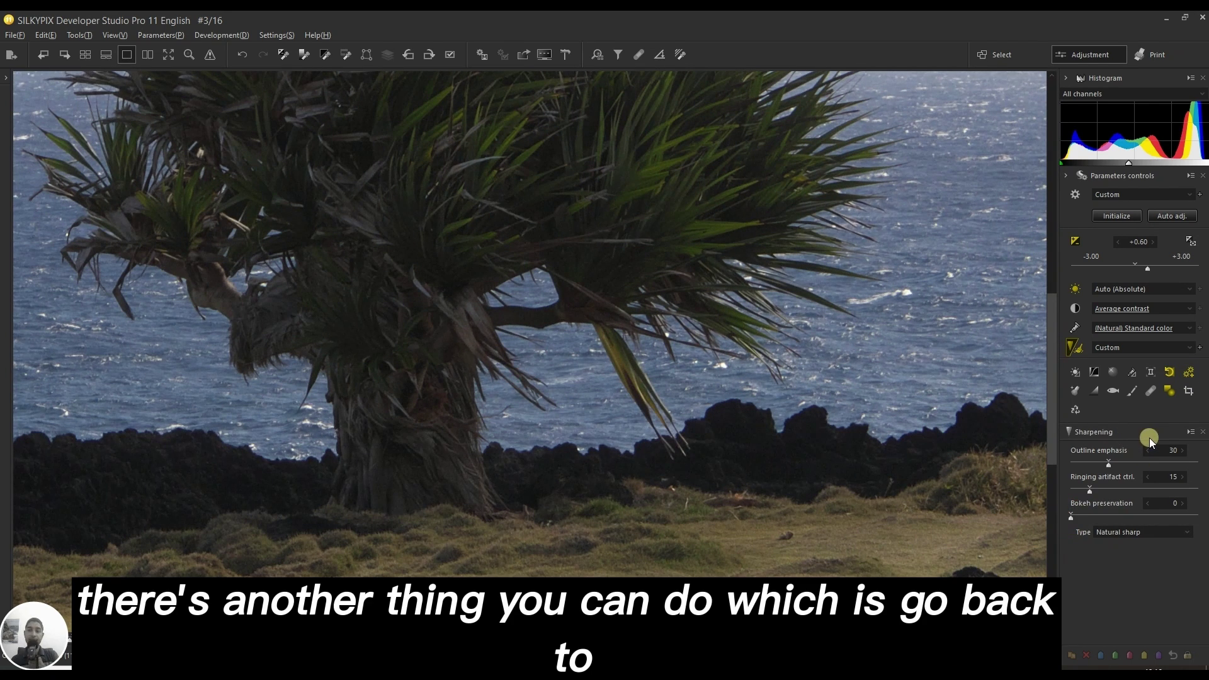
left_click(1180, 375)
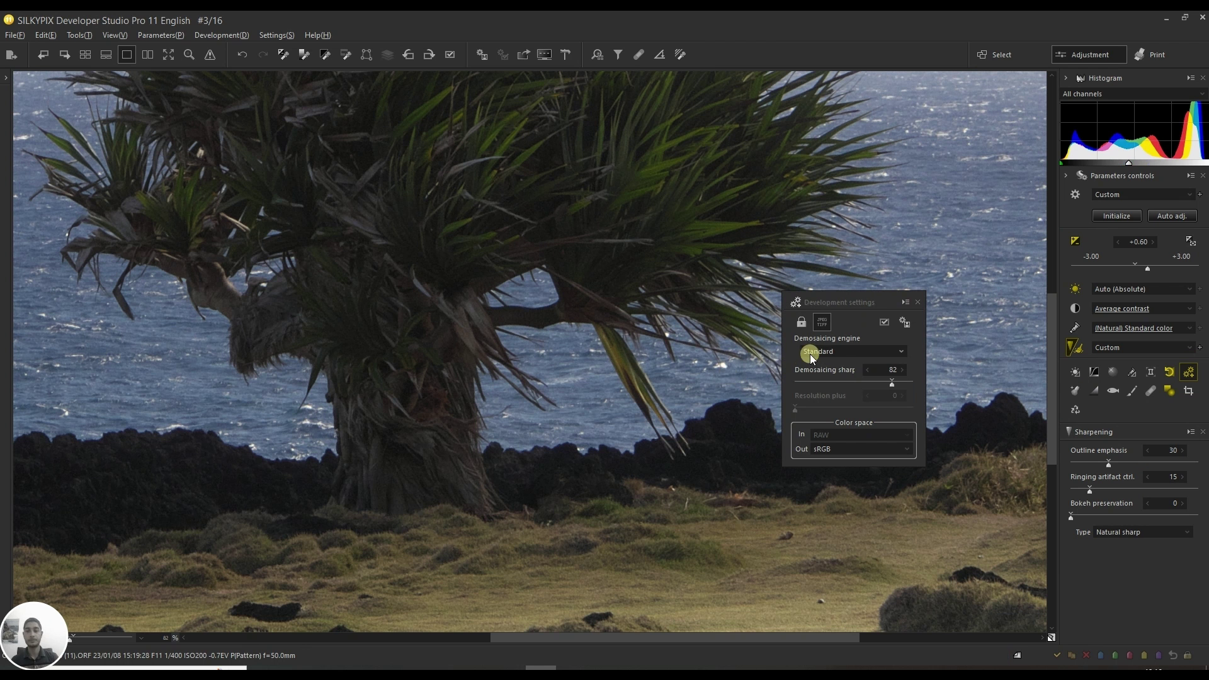
left_click(813, 353)
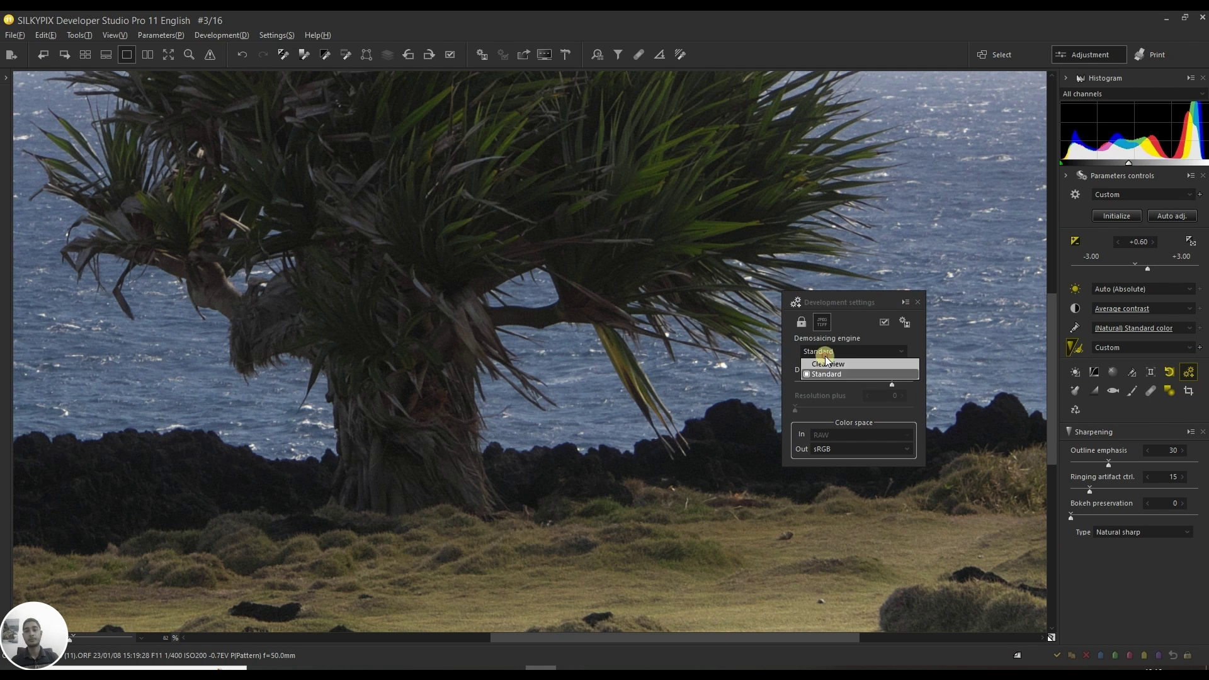
left_click(829, 364)
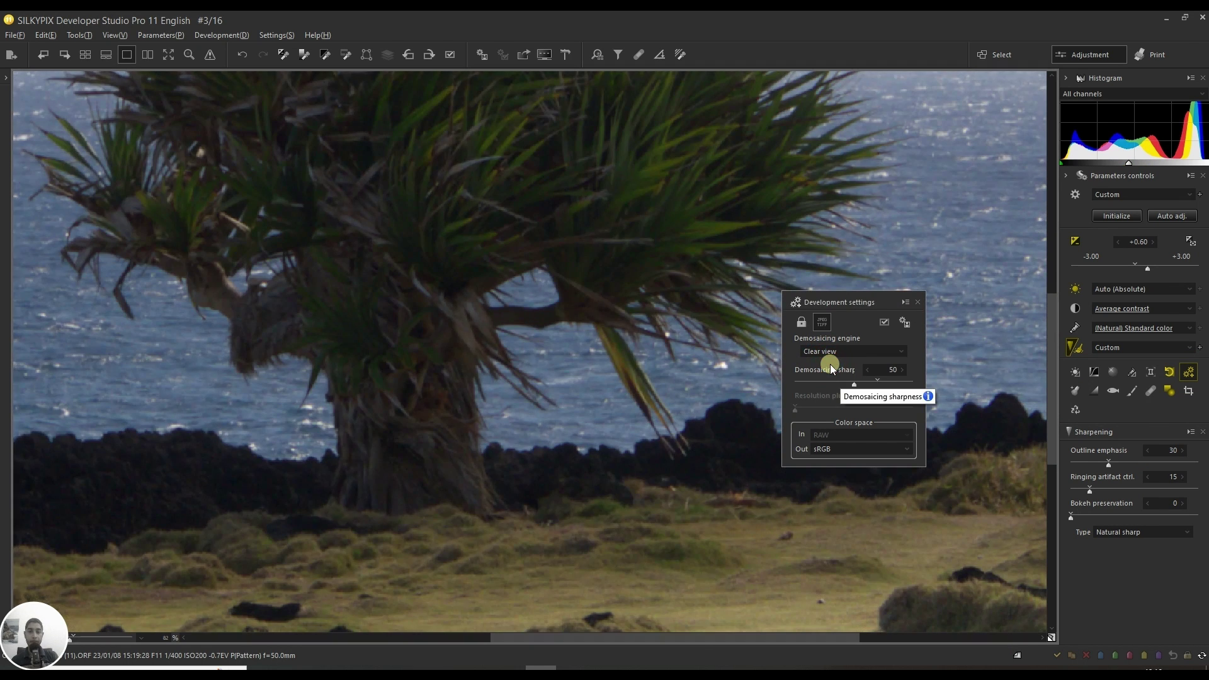
left_click(879, 383)
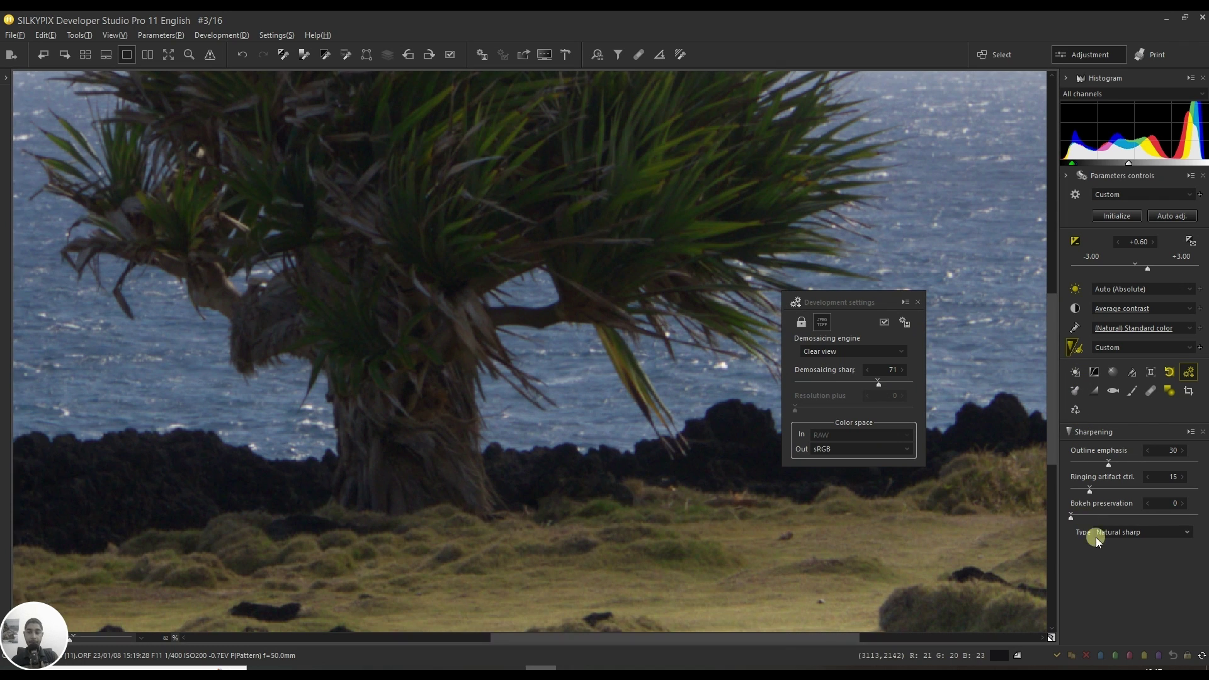
left_click(1079, 443)
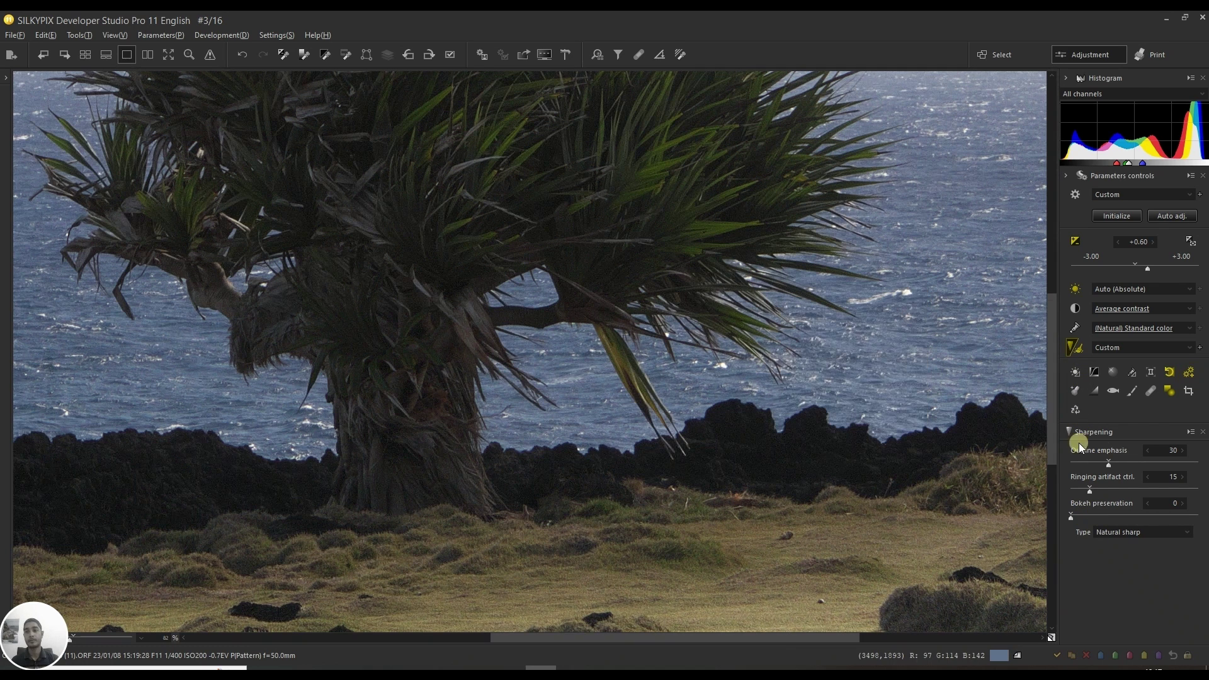
Raise ringing artifact control in the Sharpening palette to 75.
left_click(1127, 489)
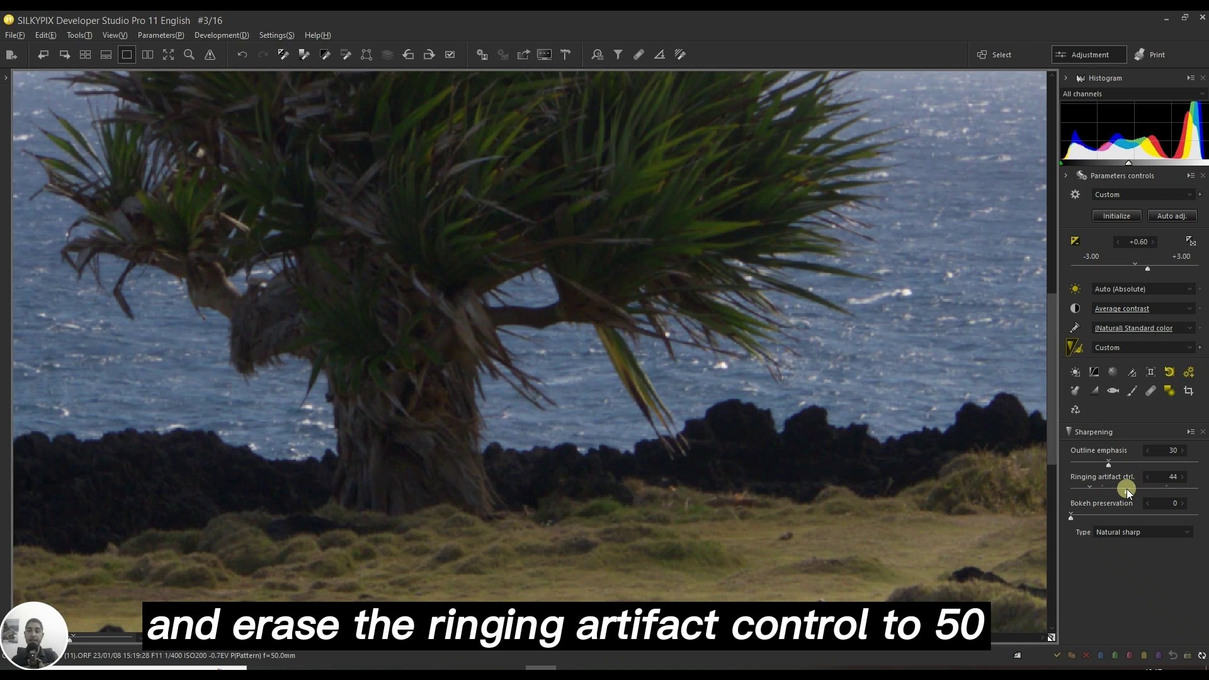
left_click_drag(1127, 489, 1133, 489)
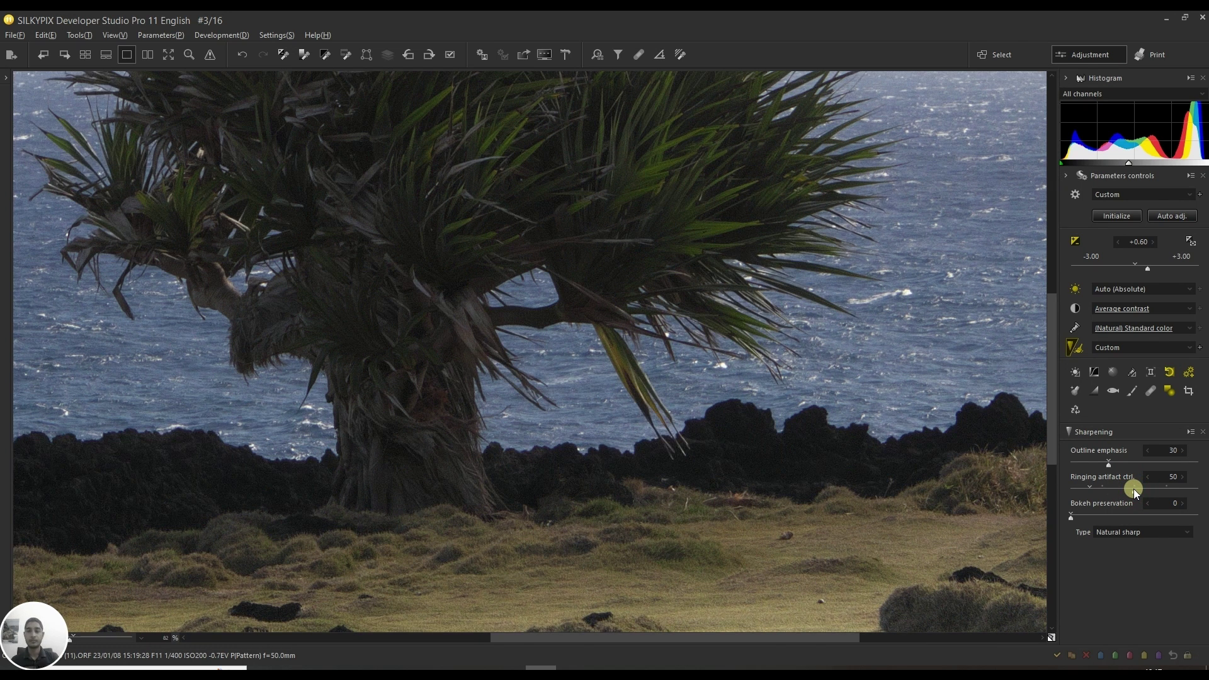
left_click(1166, 489)
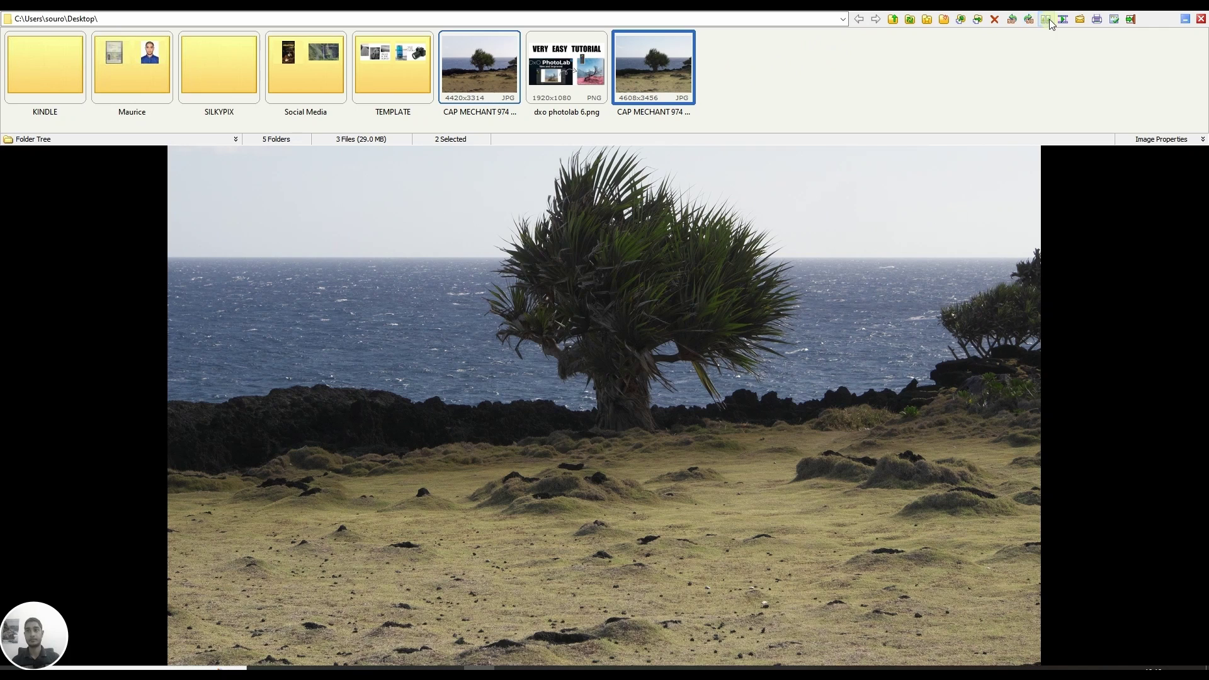
Compare the DxO export and re-developed SILKYPIX JPEG side by side in FastStone.
left_click(1046, 19)
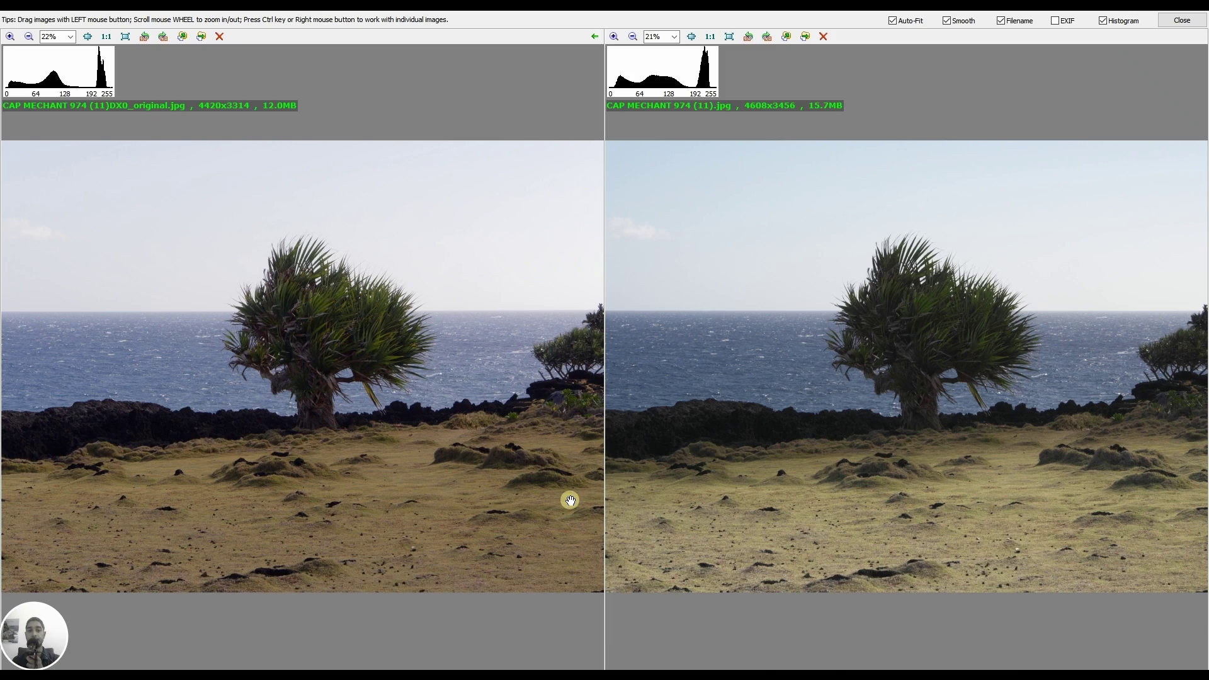
scroll(570, 501, "up", 4)
scroll(497, 515, "up", 3)
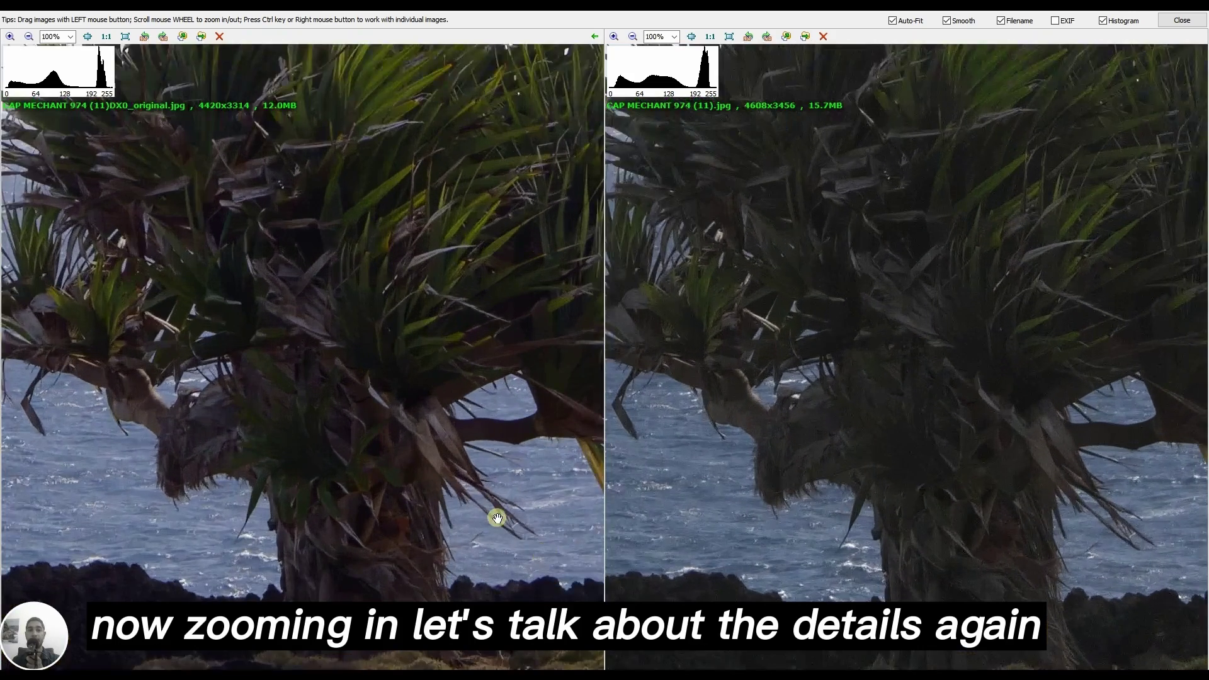
left_click_drag(464, 229, 464, 504)
left_click_drag(291, 275, 432, 286)
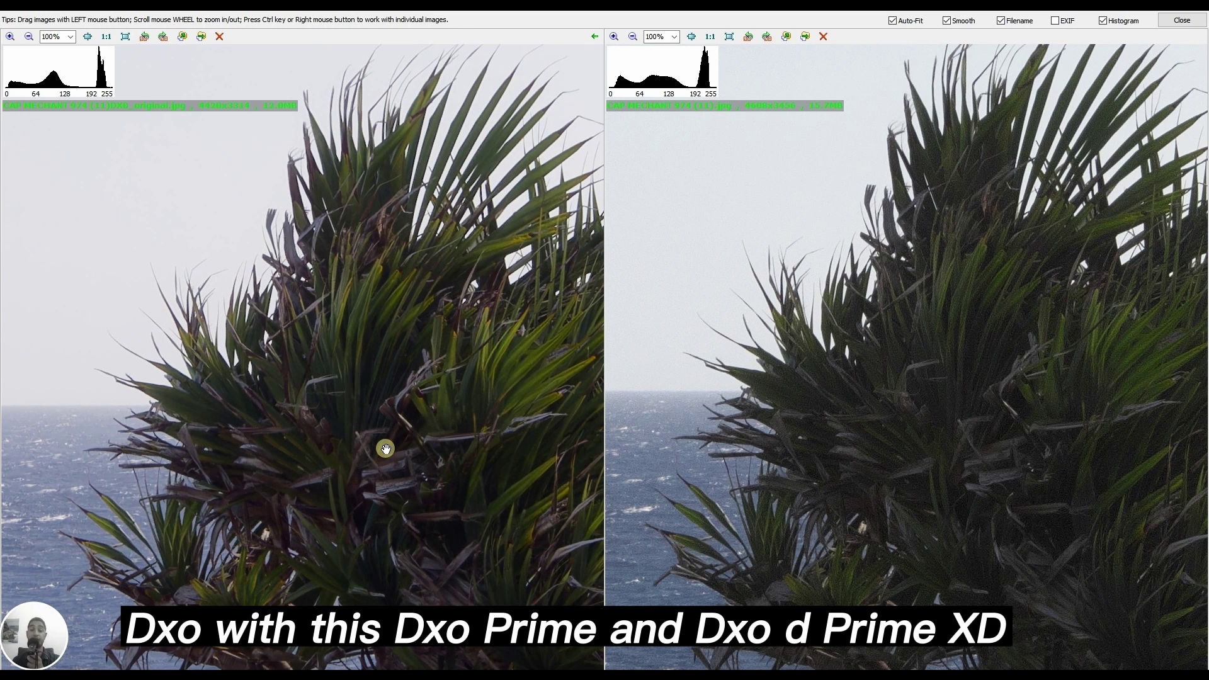
left_click_drag(329, 529, 397, 237)
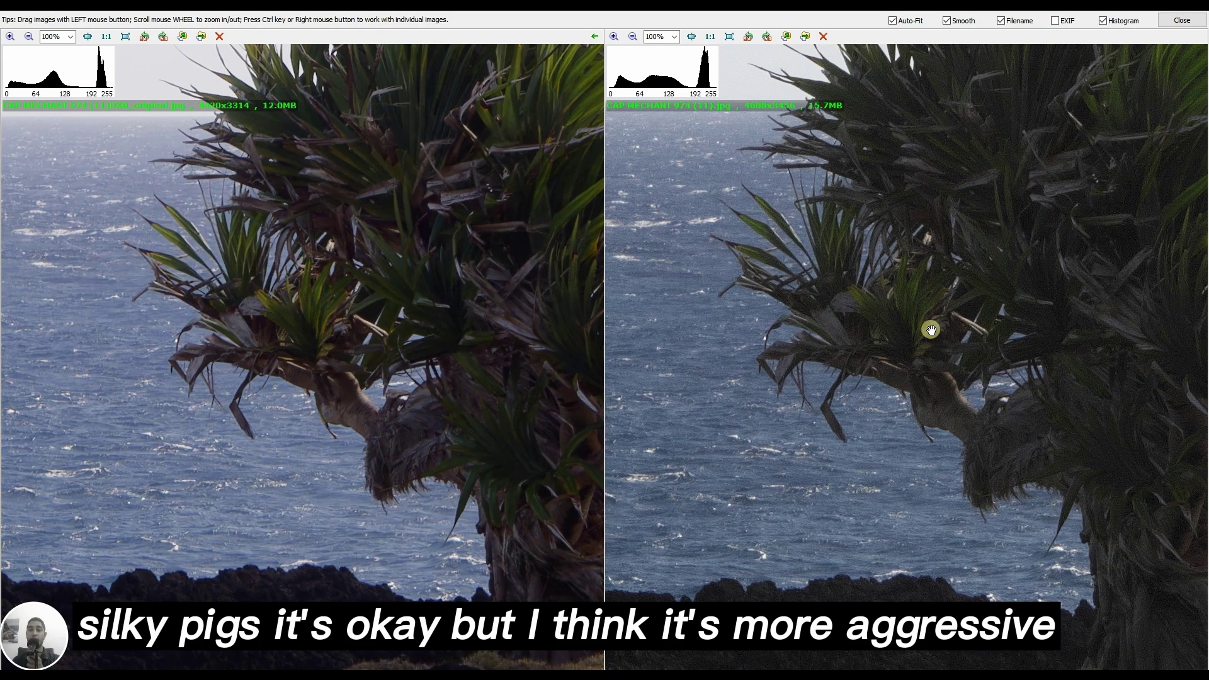
left_click_drag(1005, 510, 964, 293)
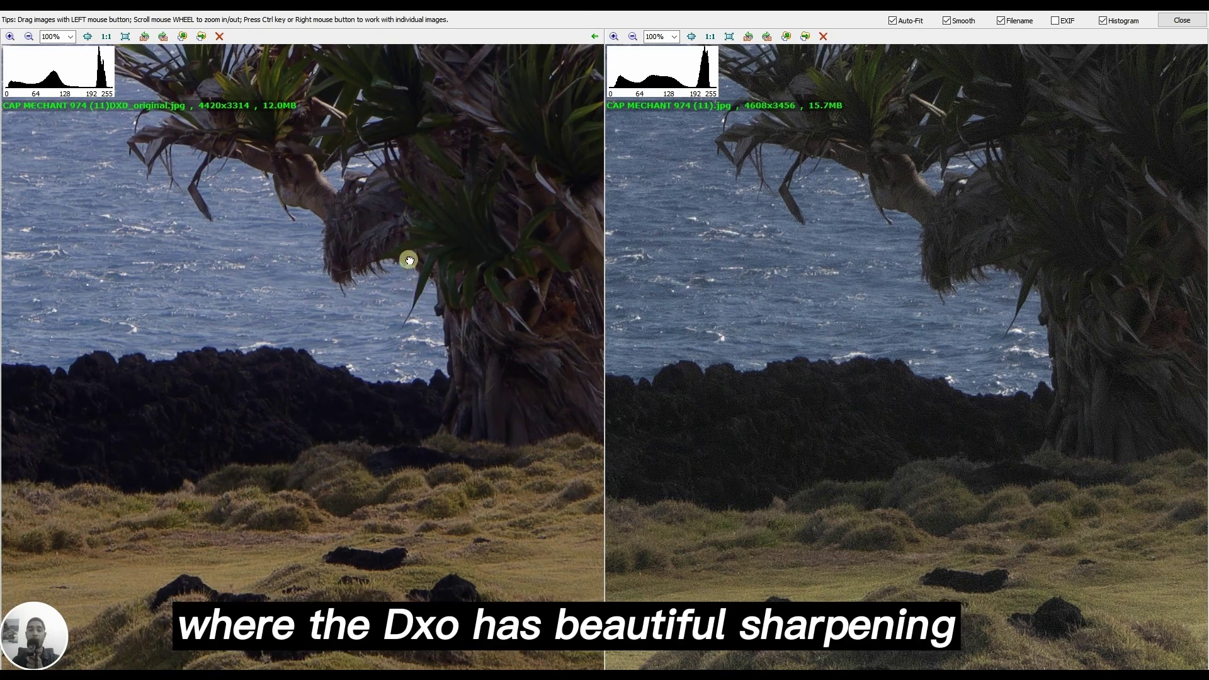
left_click_drag(404, 256, 492, 533)
left_click_drag(292, 251, 455, 345)
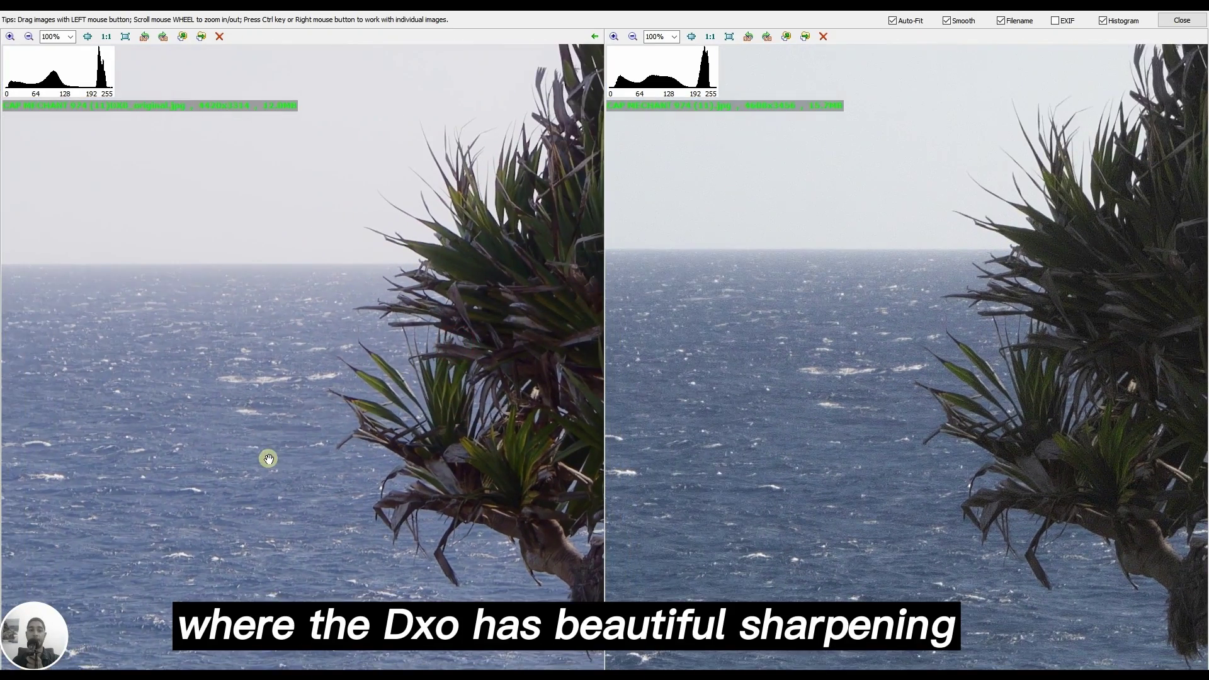
left_click_drag(268, 458, 383, 286)
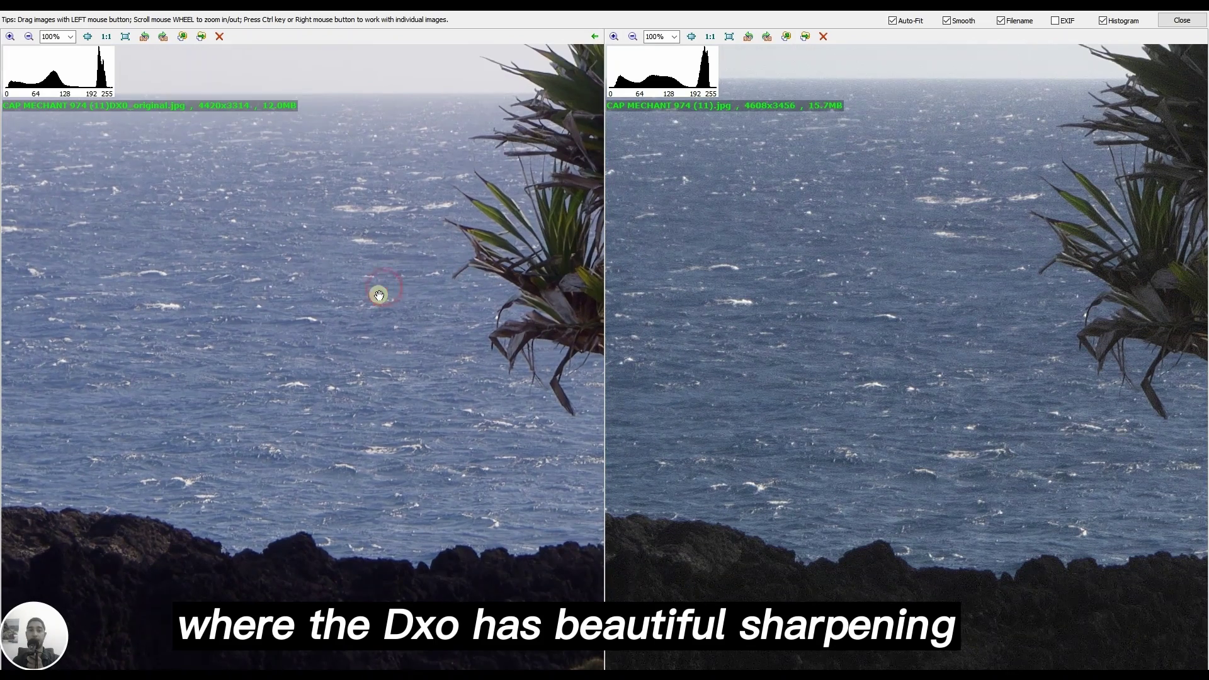
scroll(365, 306, "down", 1)
scroll(365, 307, "down", 5)
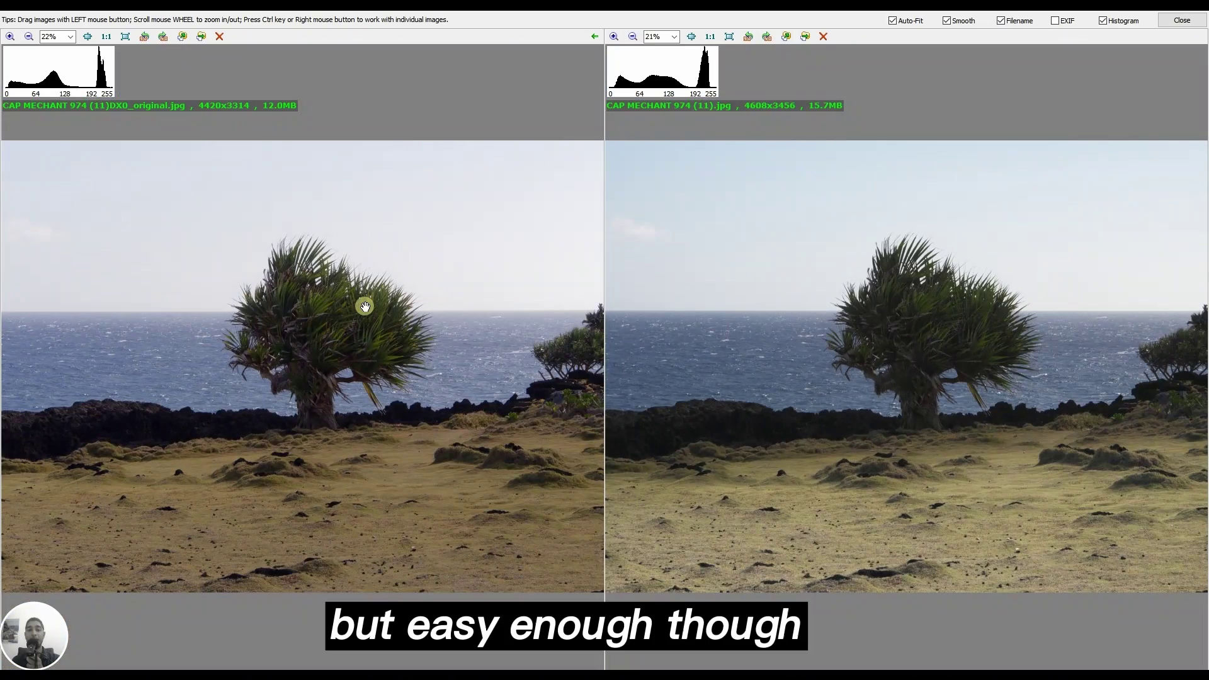